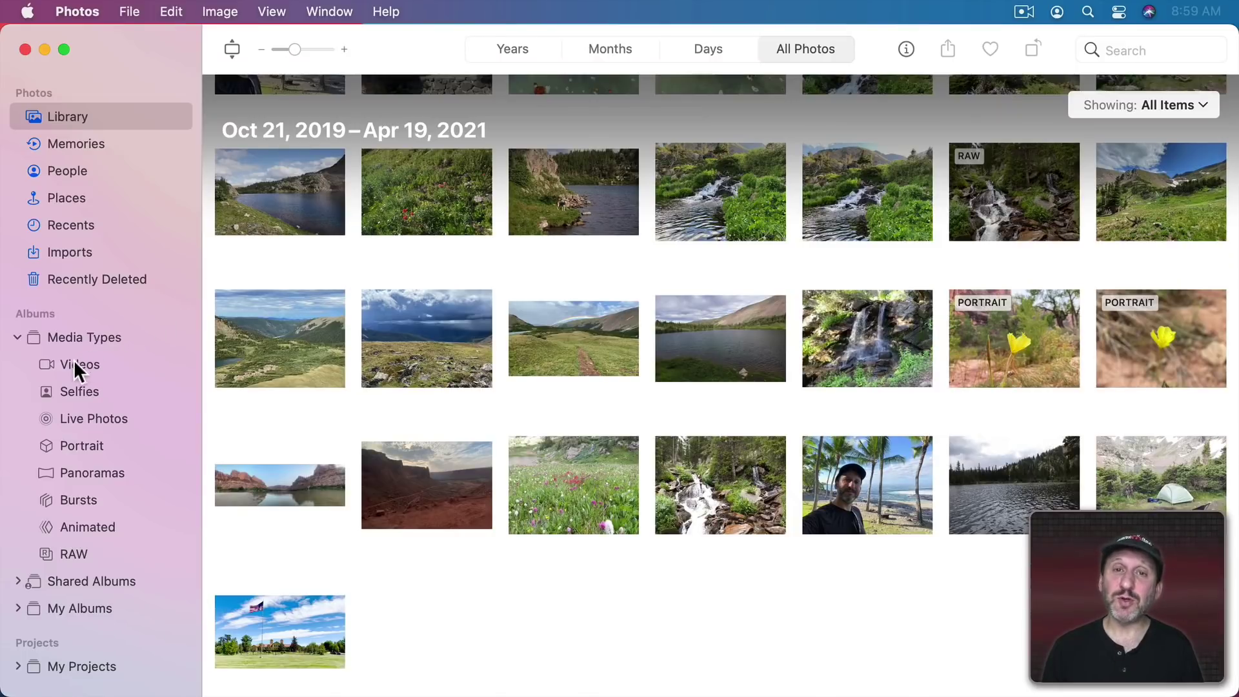
left_click(69, 362)
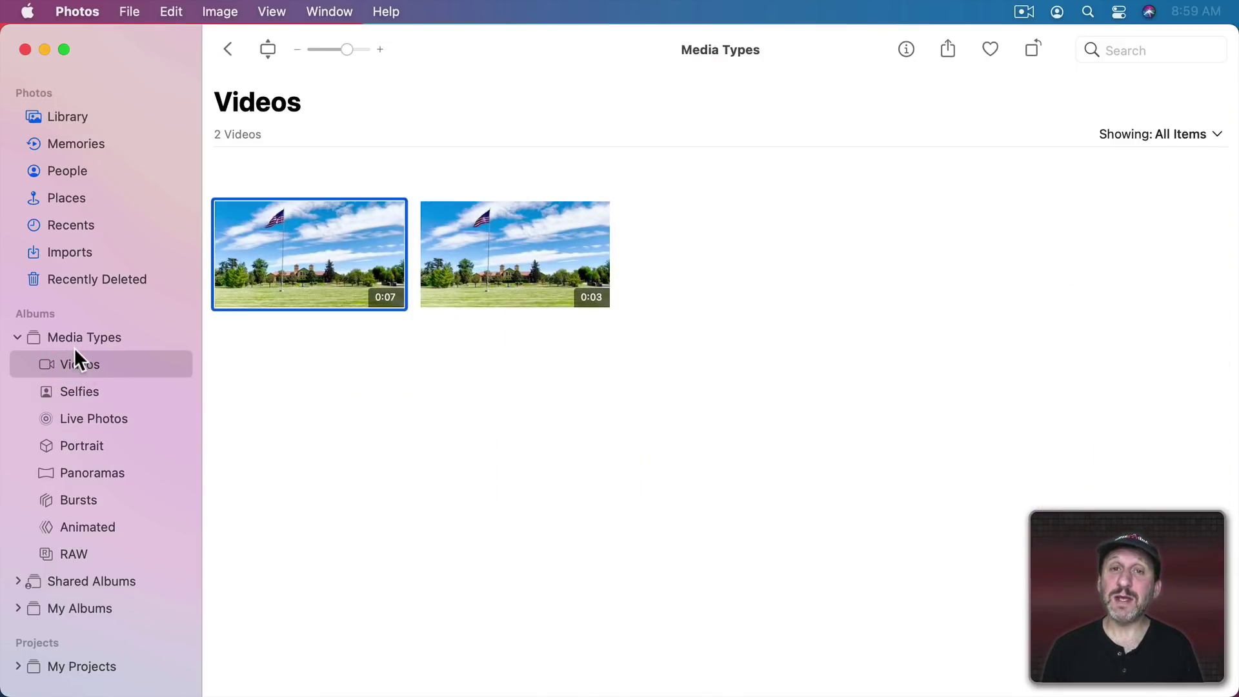
double_click(301, 248)
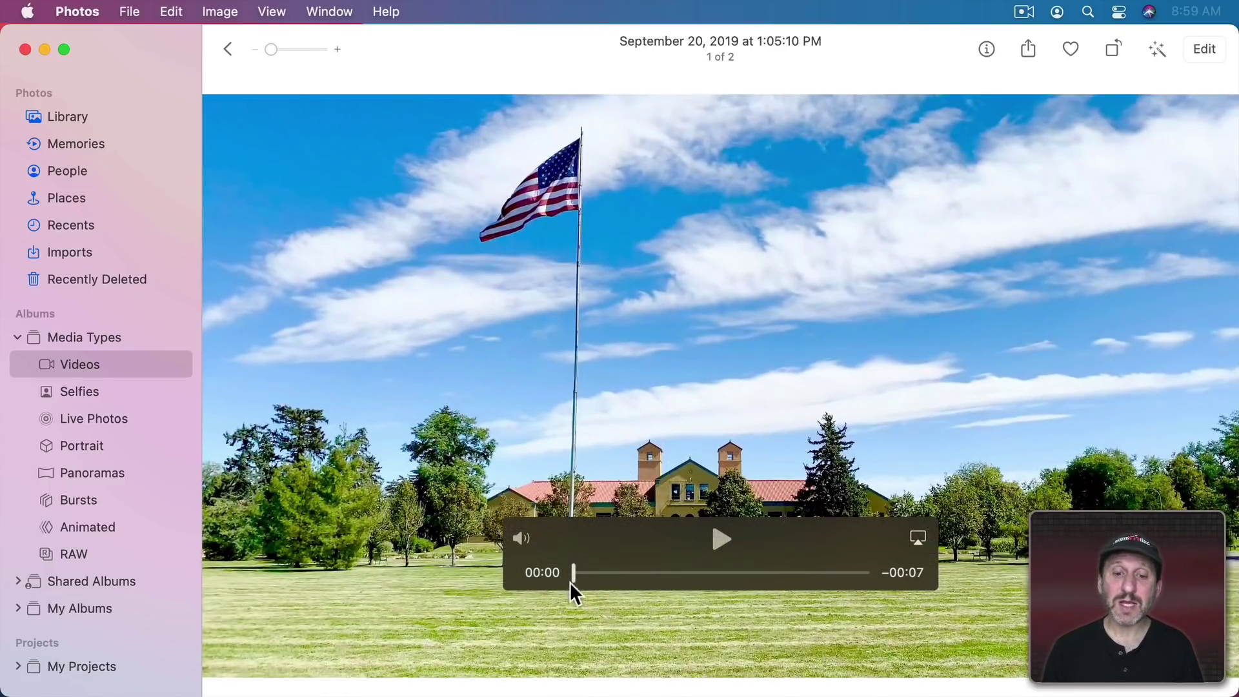
left_click_drag(578, 575, 710, 584)
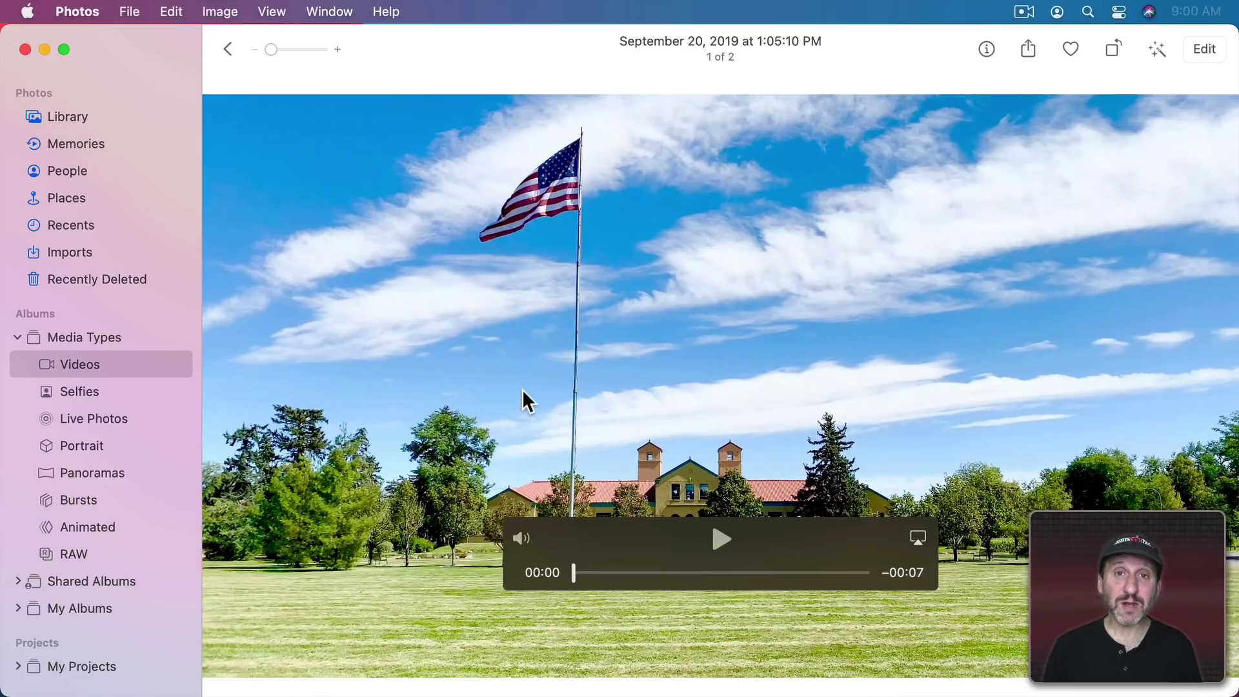
Step: Return to the Videos grid and show the Edit With submenu, with QuickTime Player listed first
left_click(229, 50)
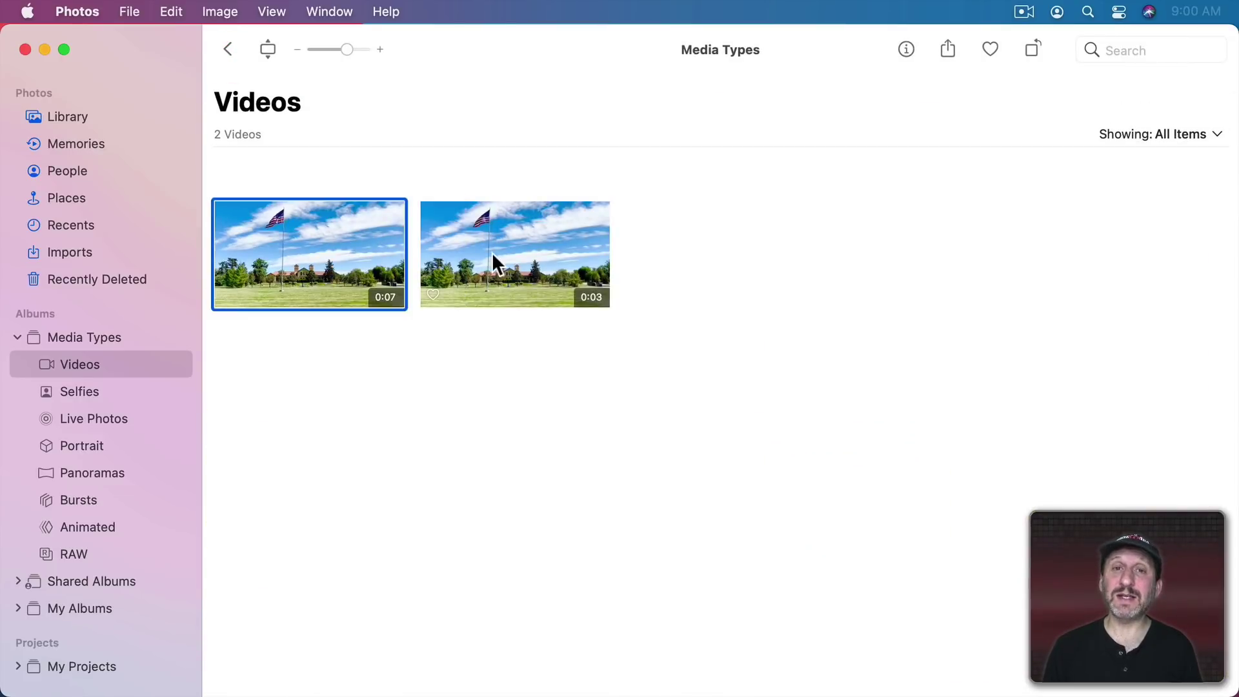
left_click(218, 9)
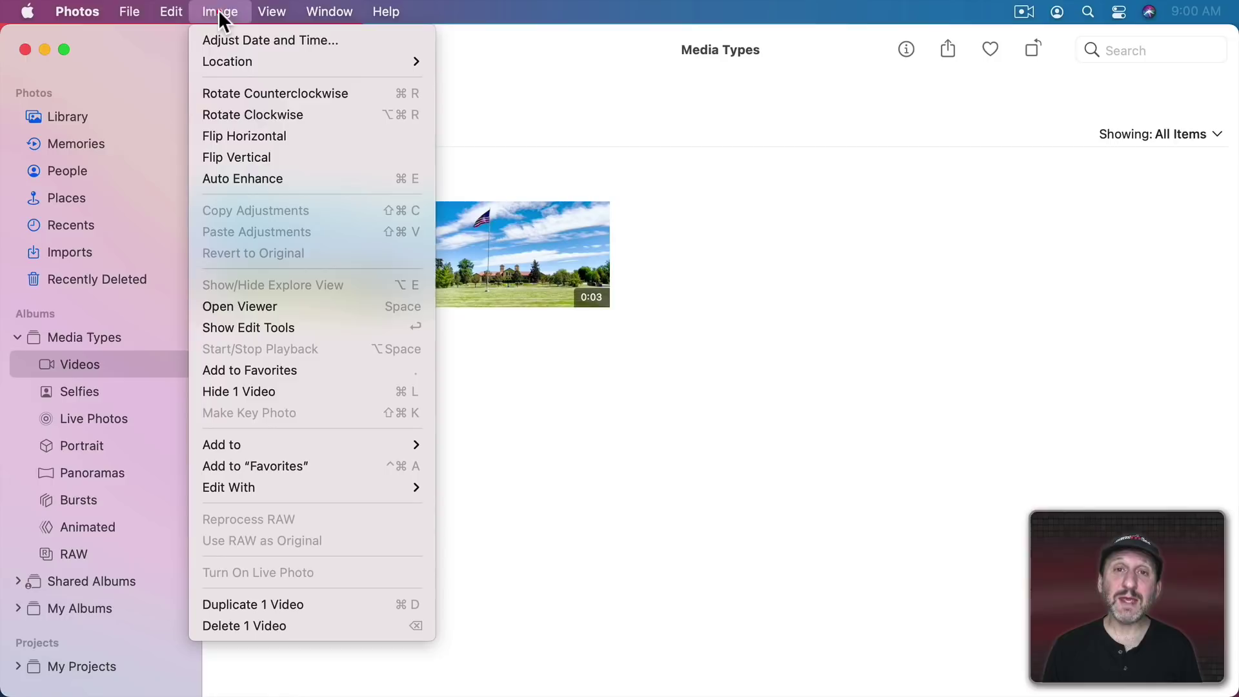
mouse_move(278, 487)
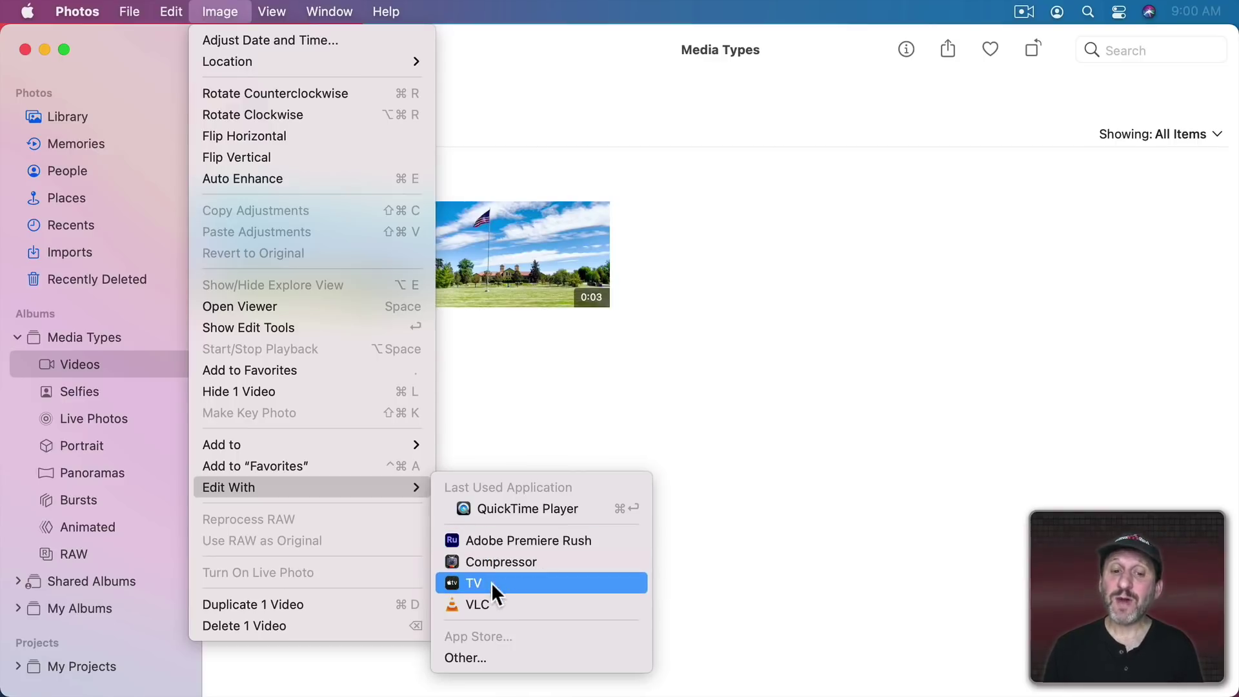
Step: Open the flag video in QuickTime Player, settle on the 00:03 frame and copy it
left_click(492, 510)
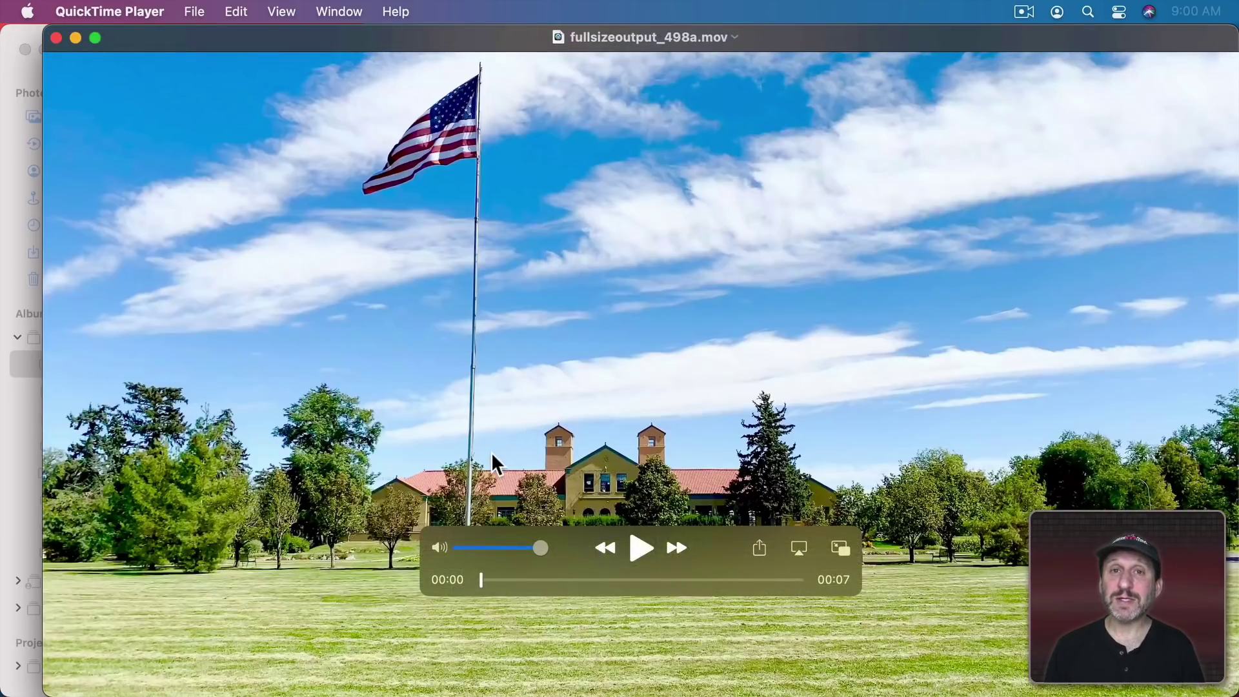
left_click_drag(486, 581, 614, 587)
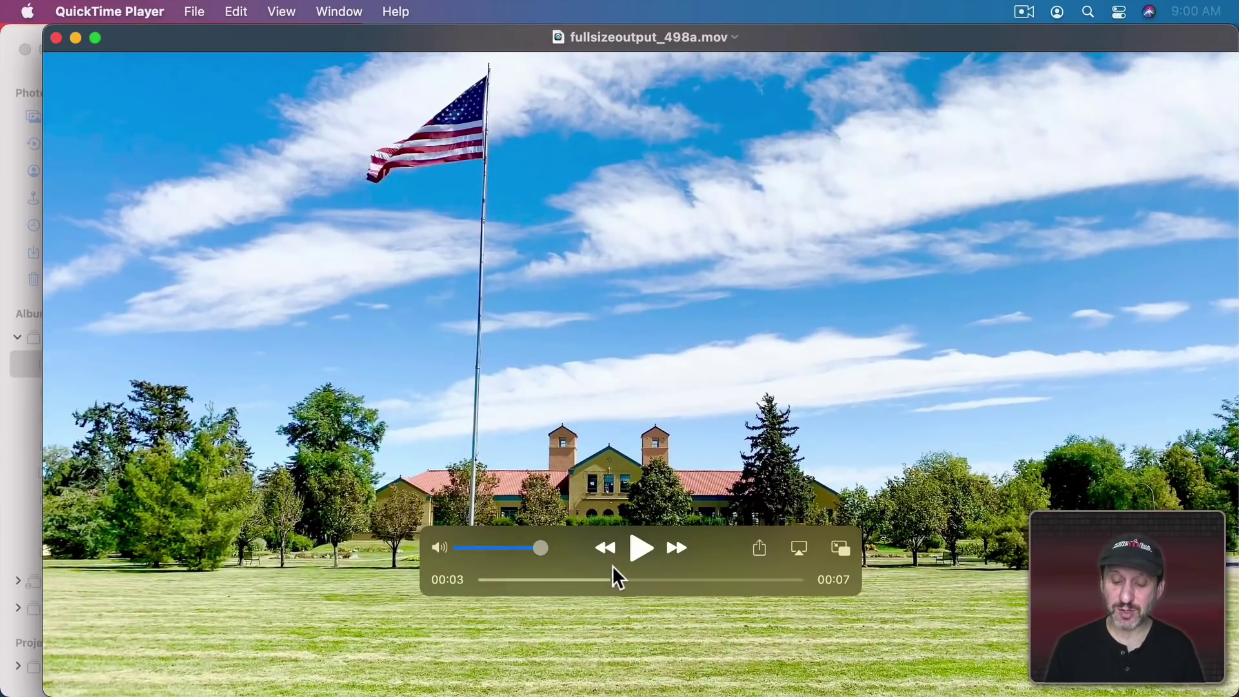
key("Right")
key("Right")
key("Right")
key("Left")
key("Left")
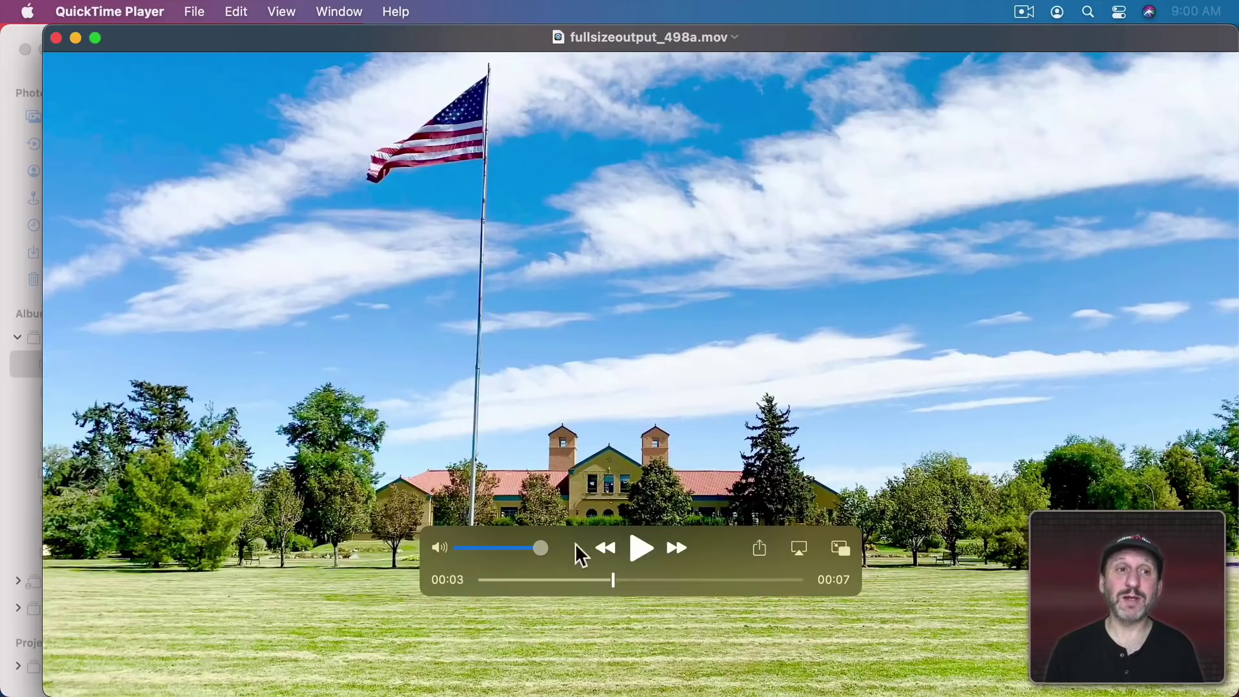
left_click(241, 12)
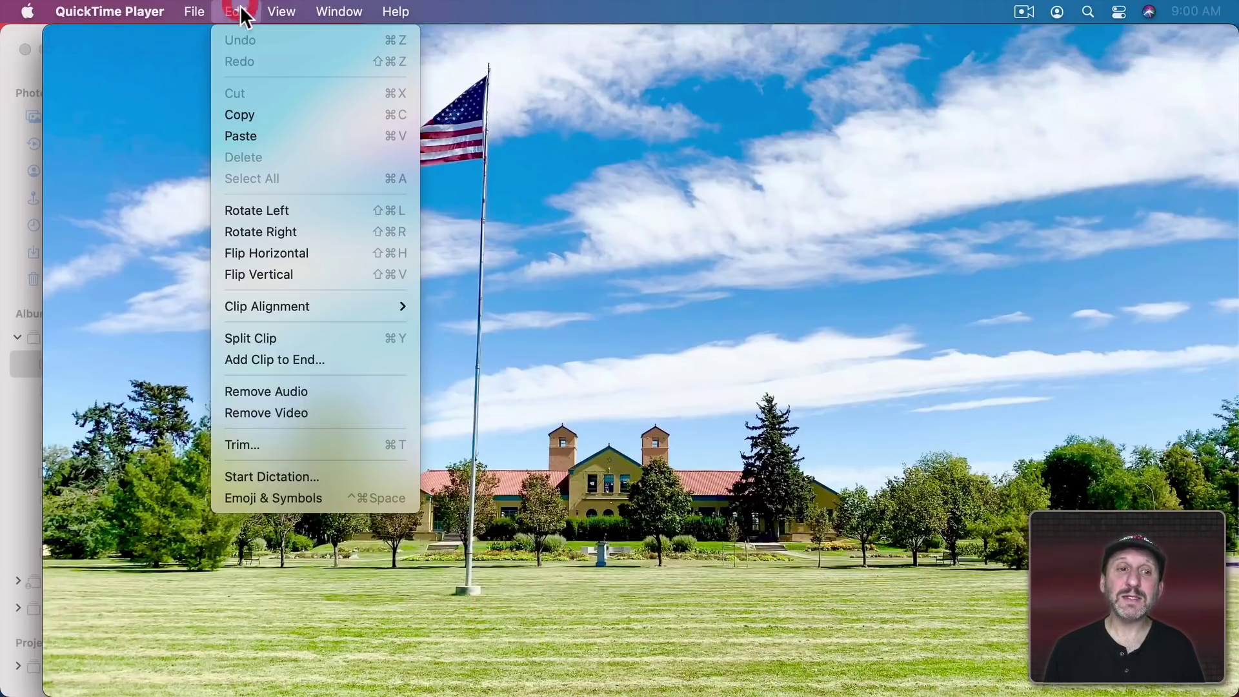
left_click(265, 114)
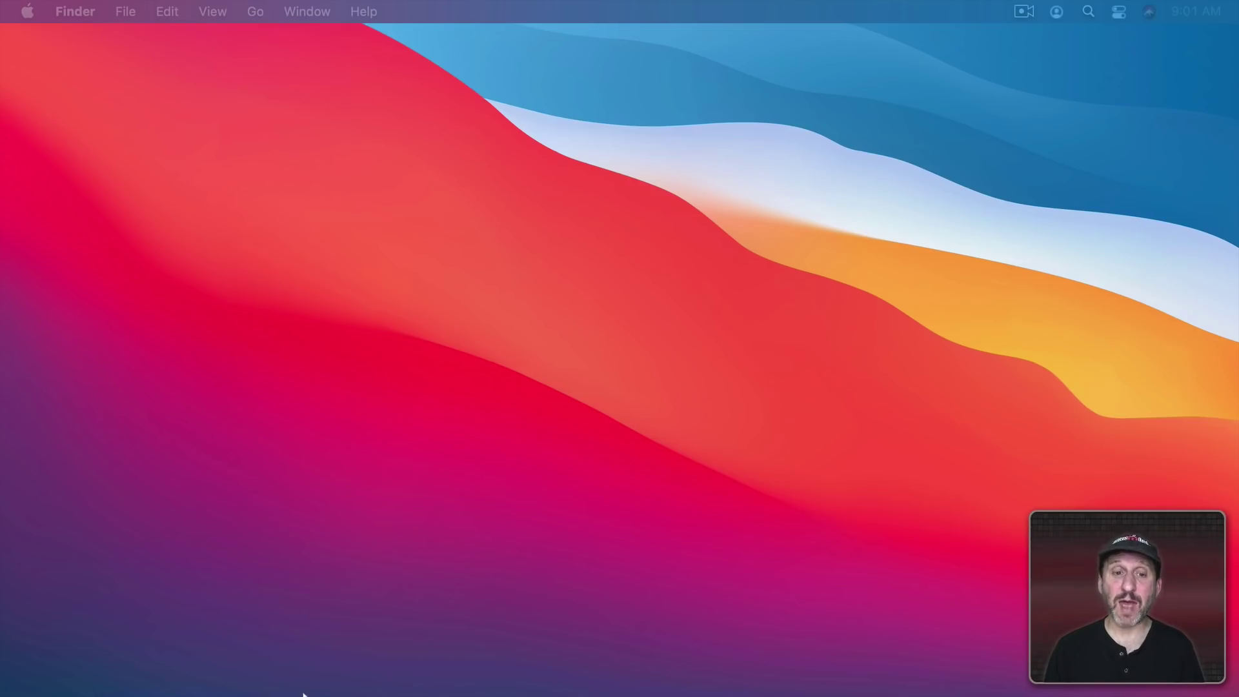
Step: Paste the copied flag frame into the body of a new Mail message
left_click(236, 668)
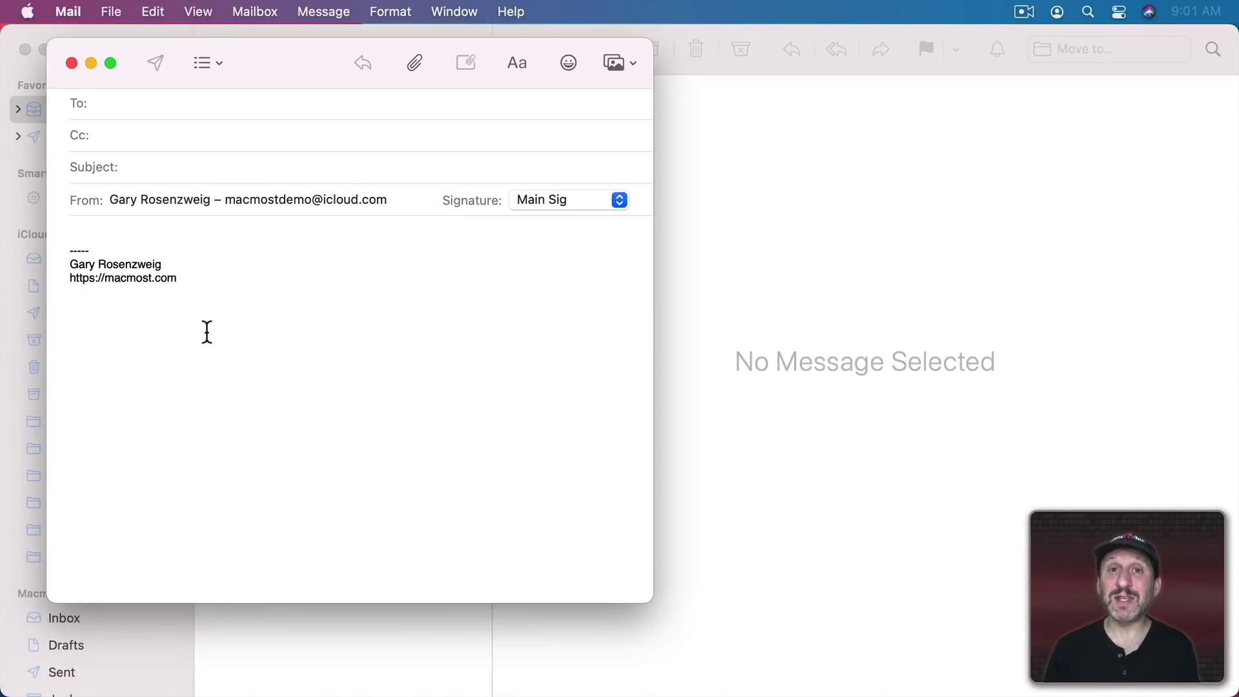
key("super+v")
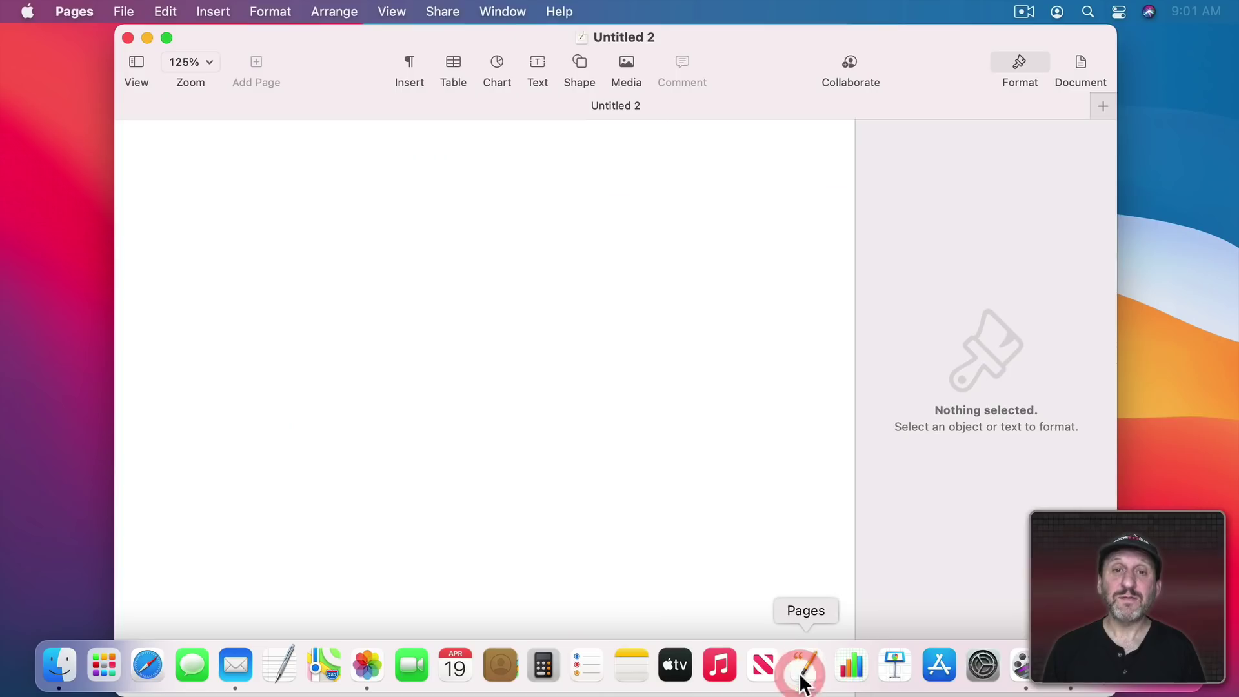
Step: Paste the copied flag-and-building frame into the body of Pages document Untitled 2
left_click(273, 233)
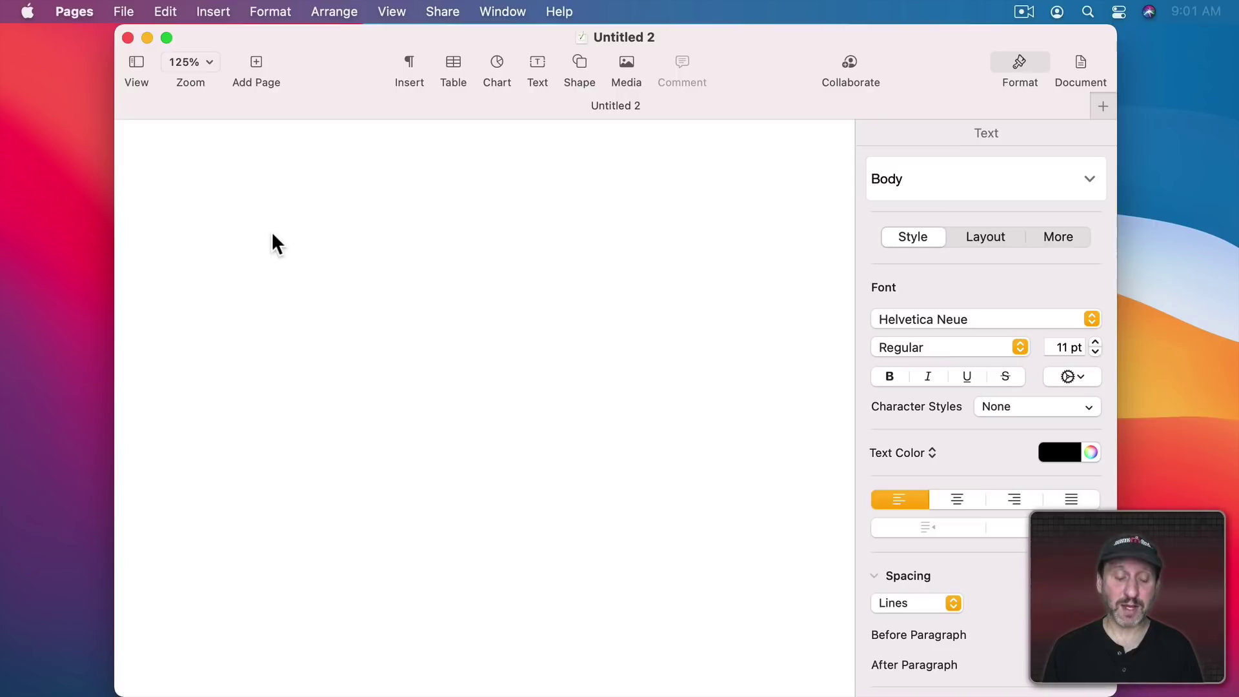
key("super+v")
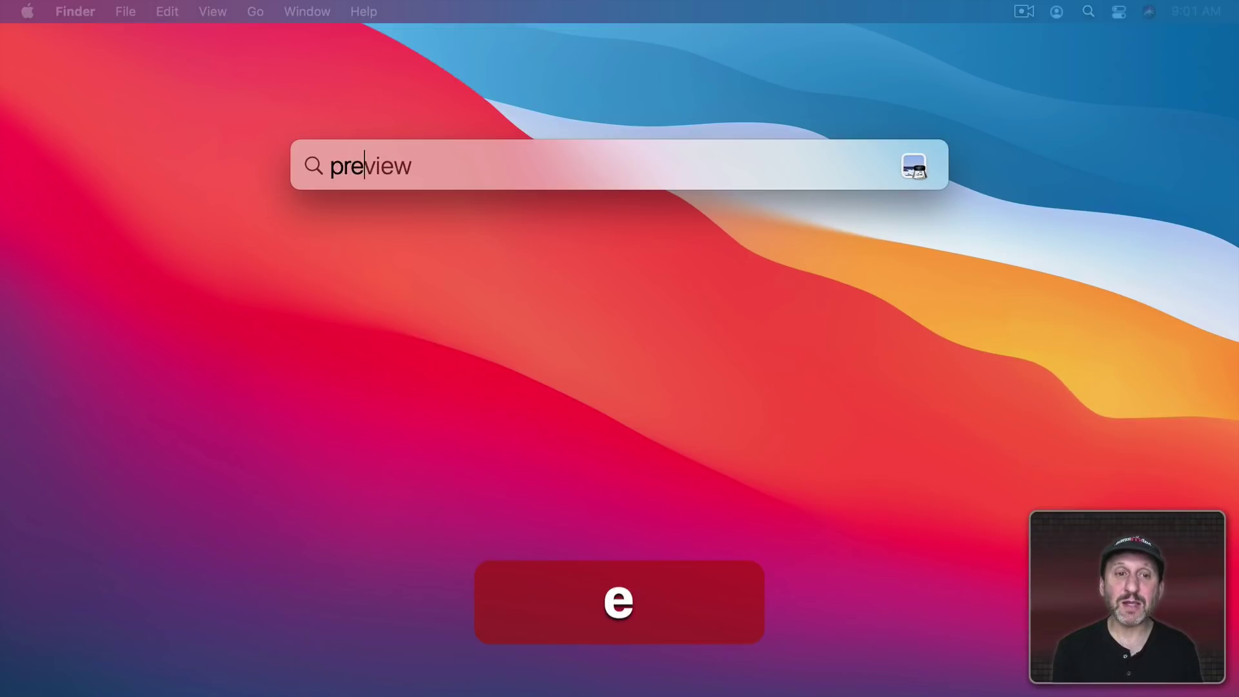
Step: Launch Preview from the Spotlight search and create a new Untitled image from the clipboard
key("Return")
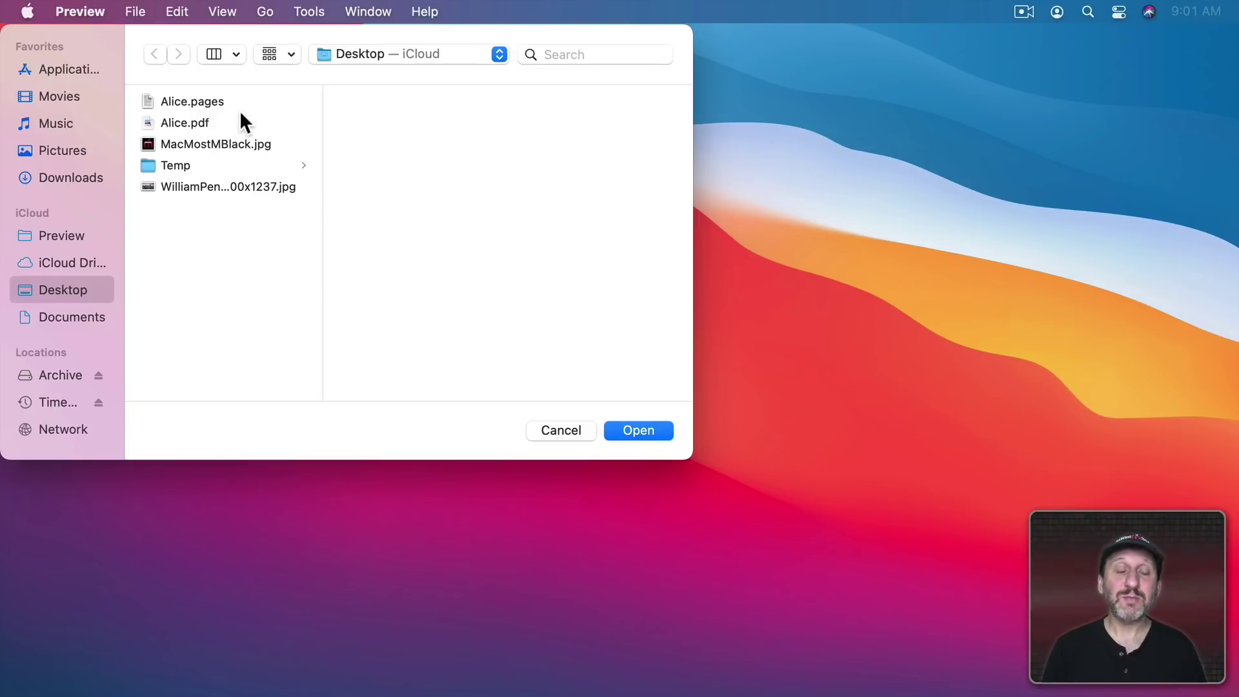
left_click(135, 10)
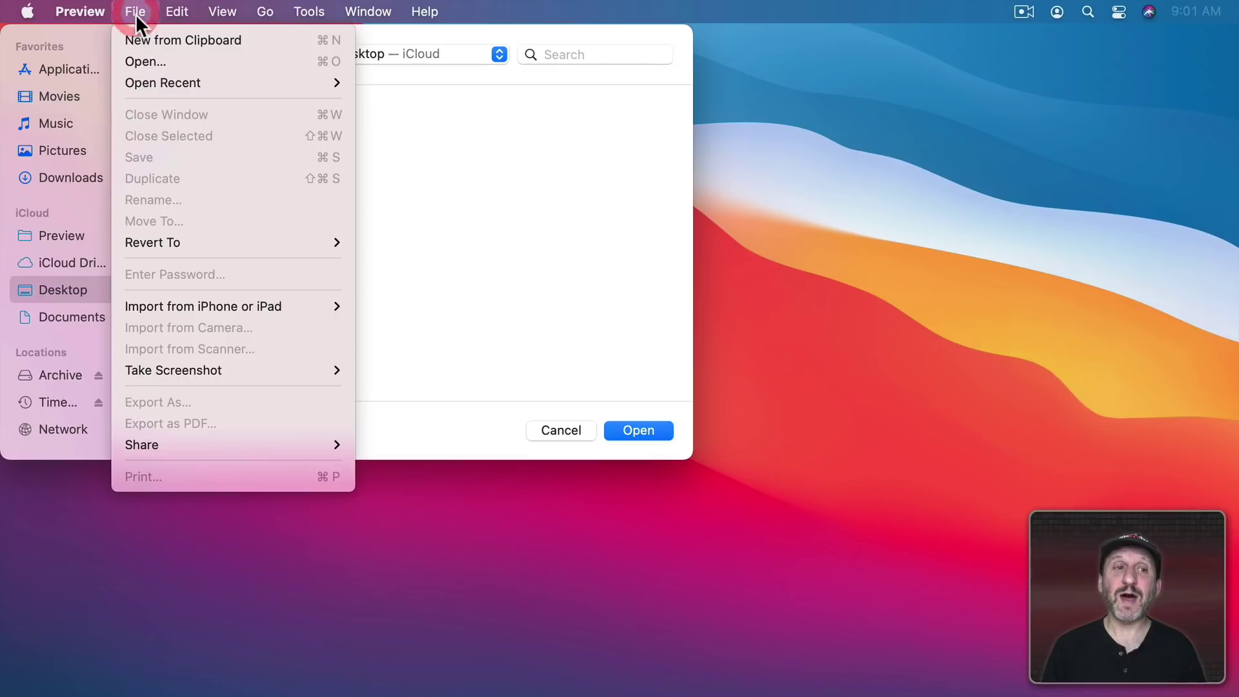
left_click(262, 39)
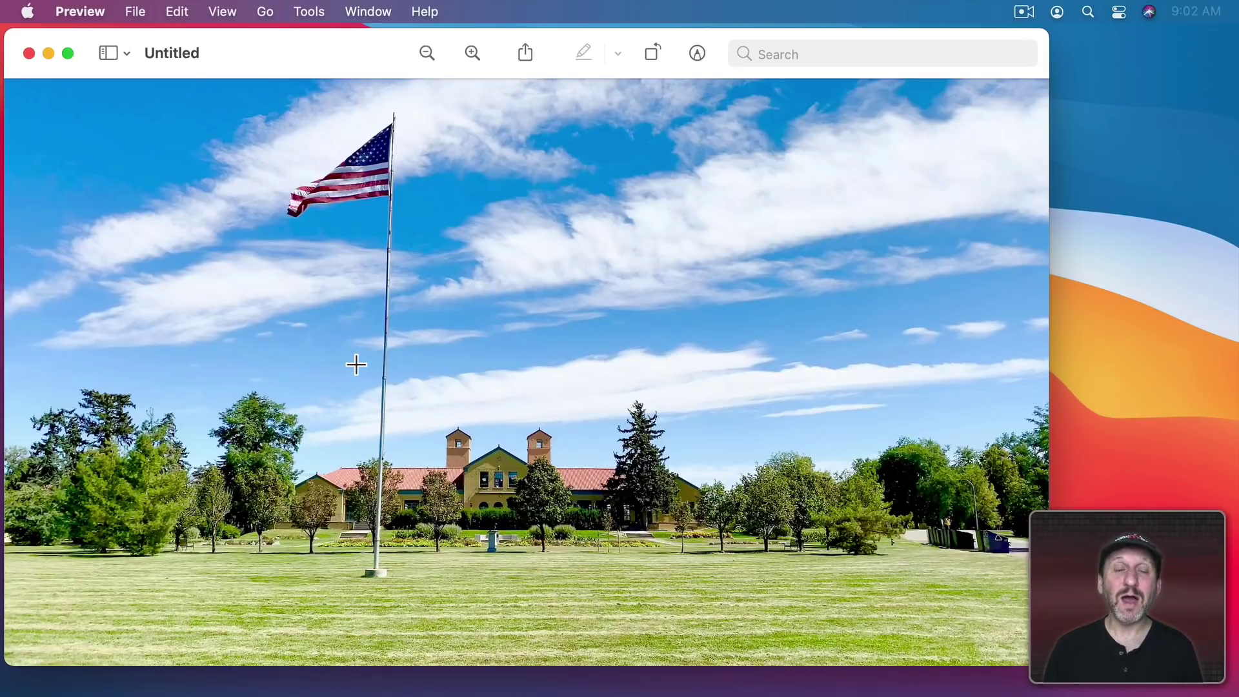
Step: Save the new Preview image as Untitled on the Desktop, keeping JPEG as the format
left_click(136, 11)
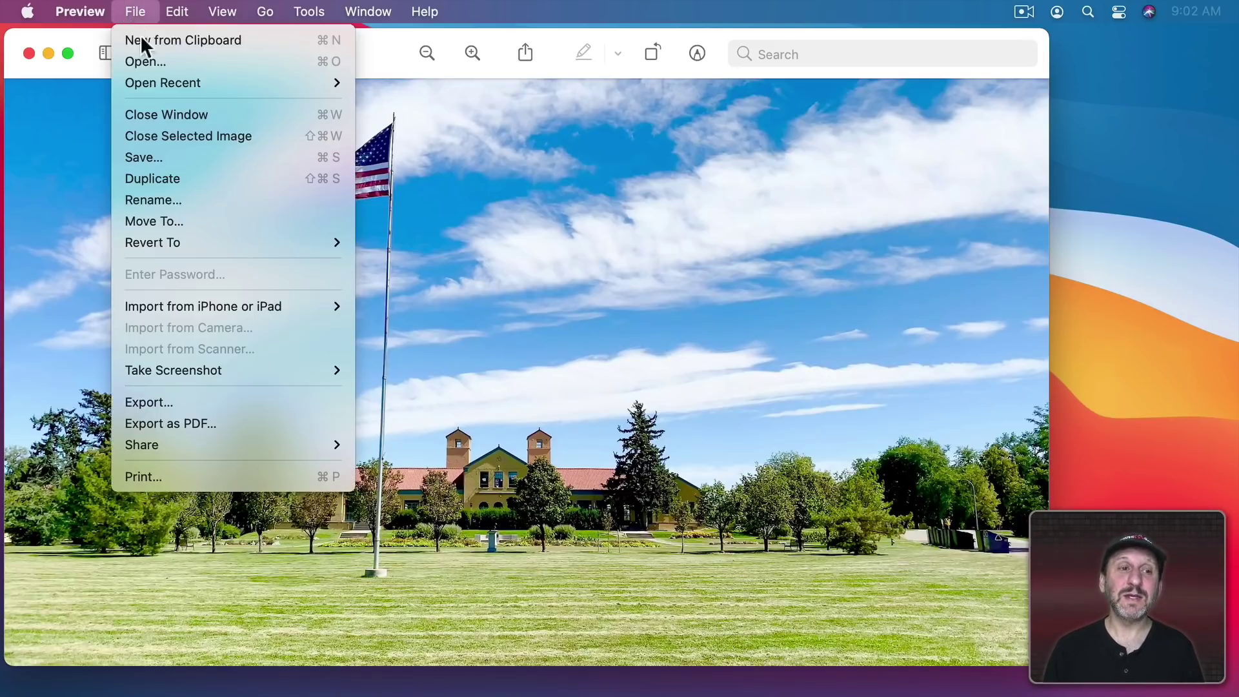
left_click(163, 161)
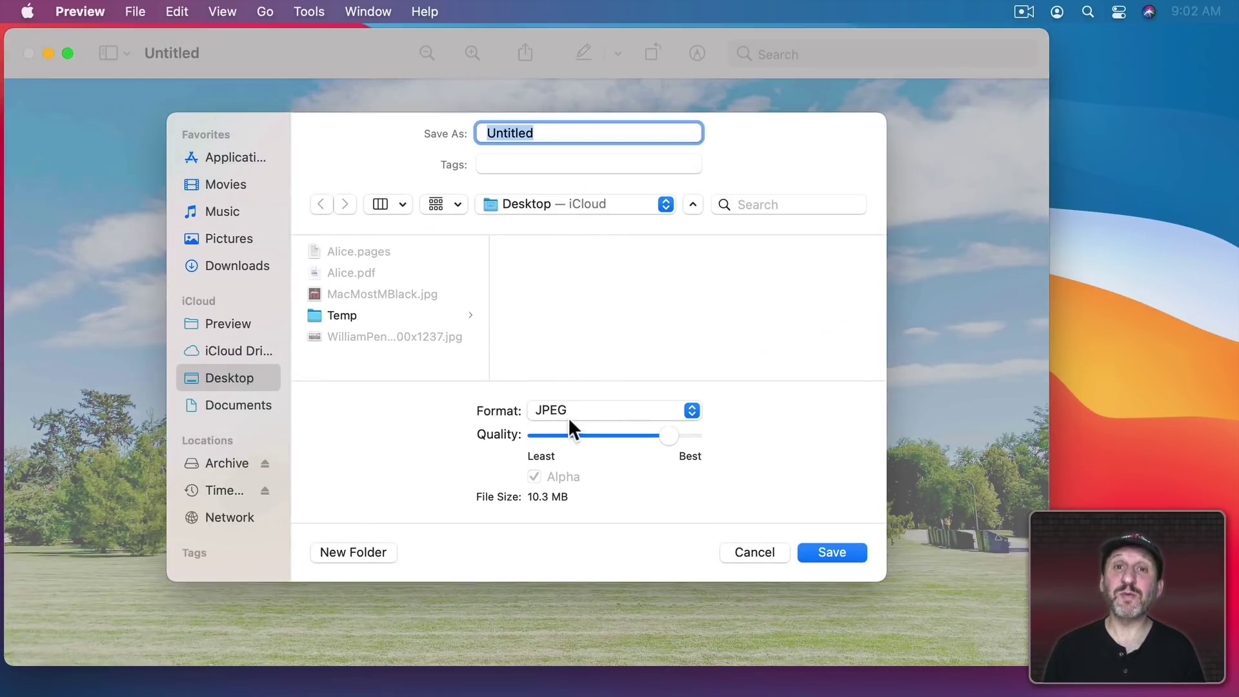
left_click(579, 413)
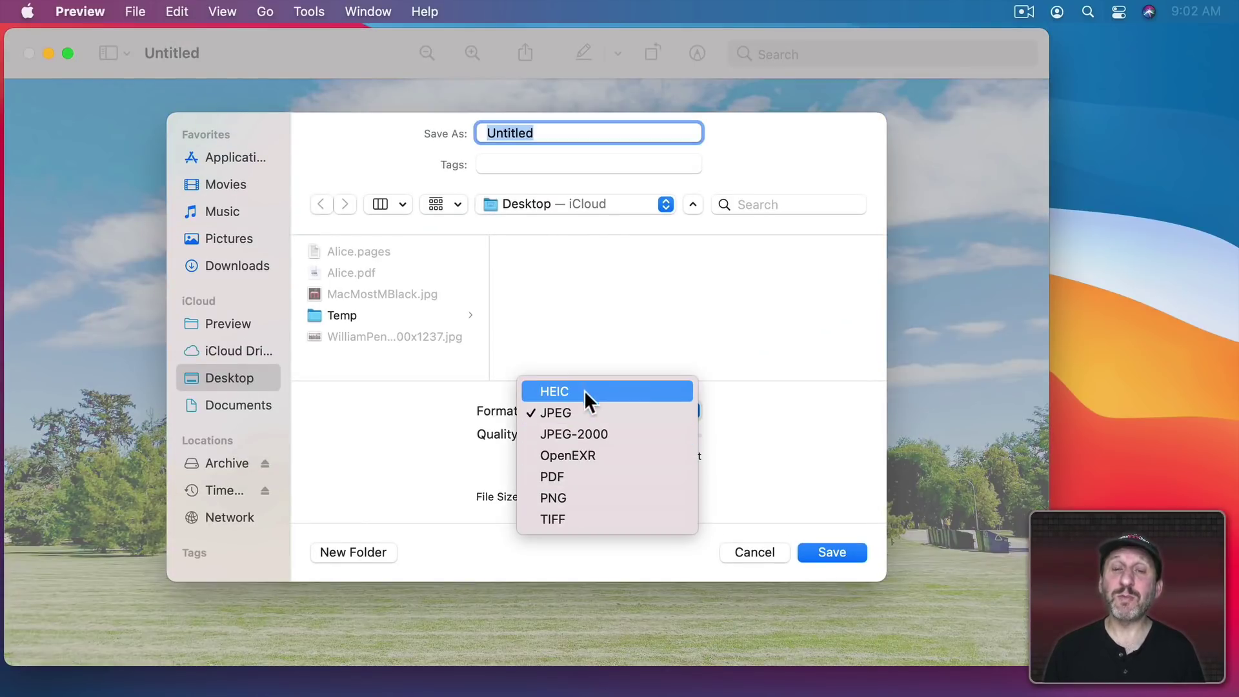
left_click(586, 415)
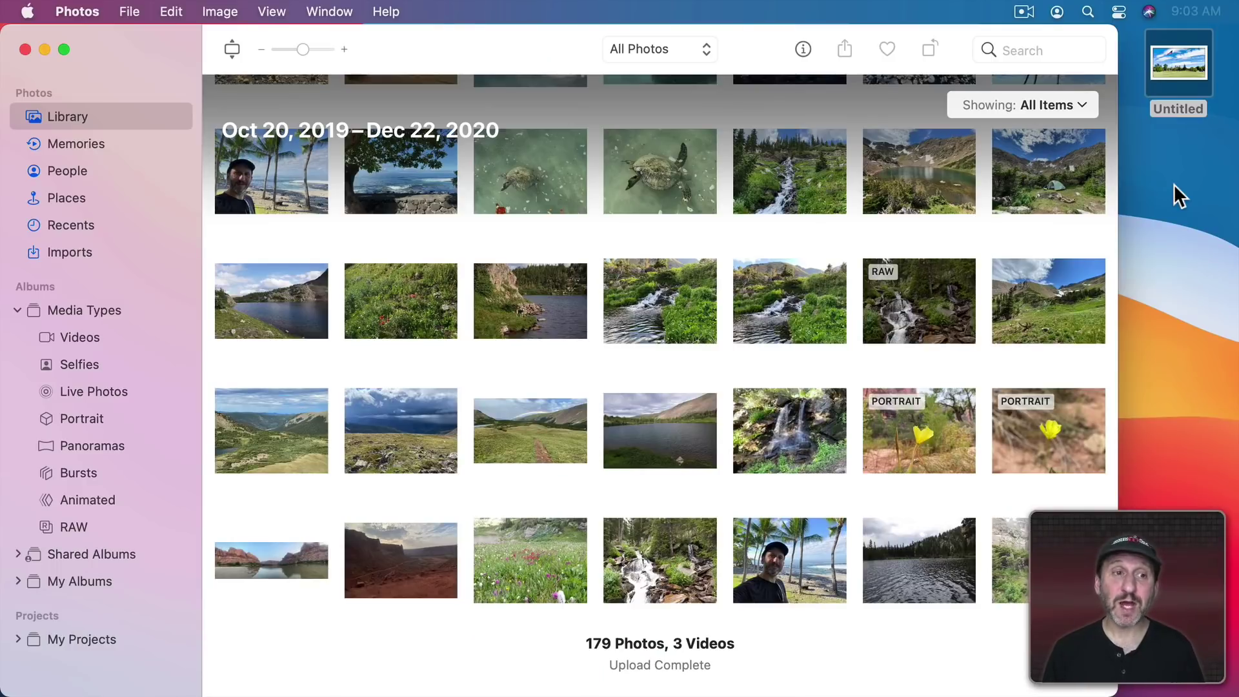
Step: Import the saved Untitled image into Photos, view the Library, then trash the desktop copy
left_click_drag(1181, 80, 469, 238)
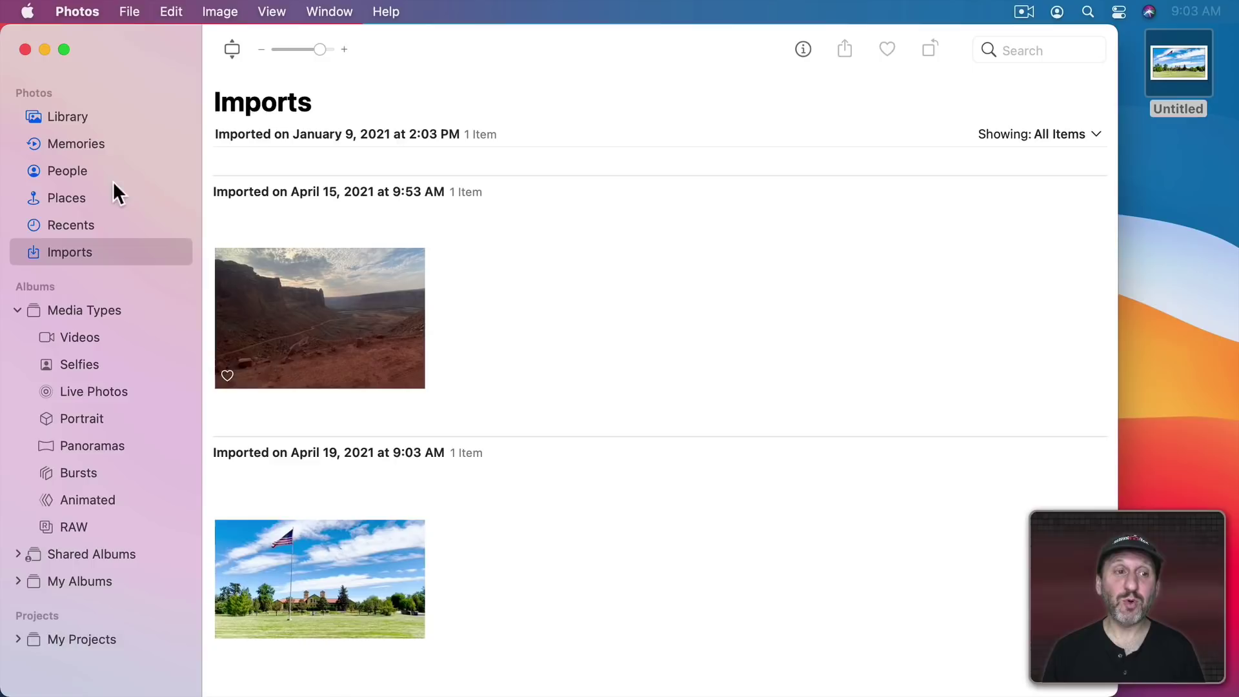
left_click(69, 117)
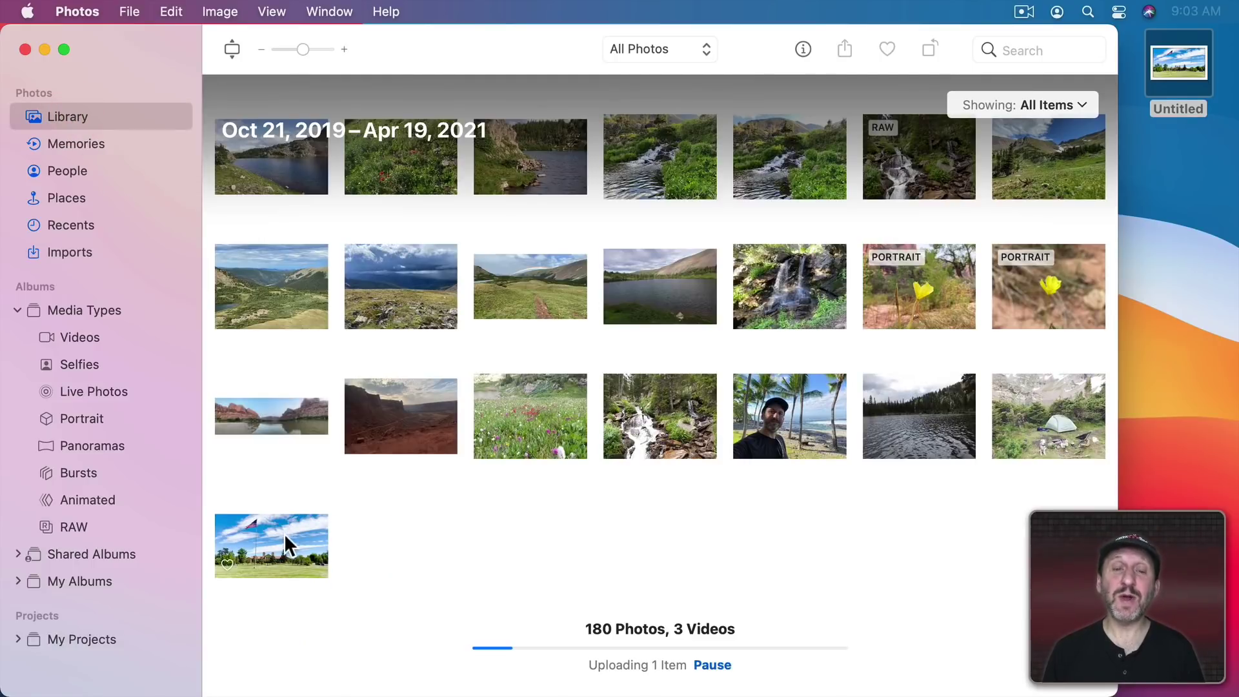
left_click(1179, 160)
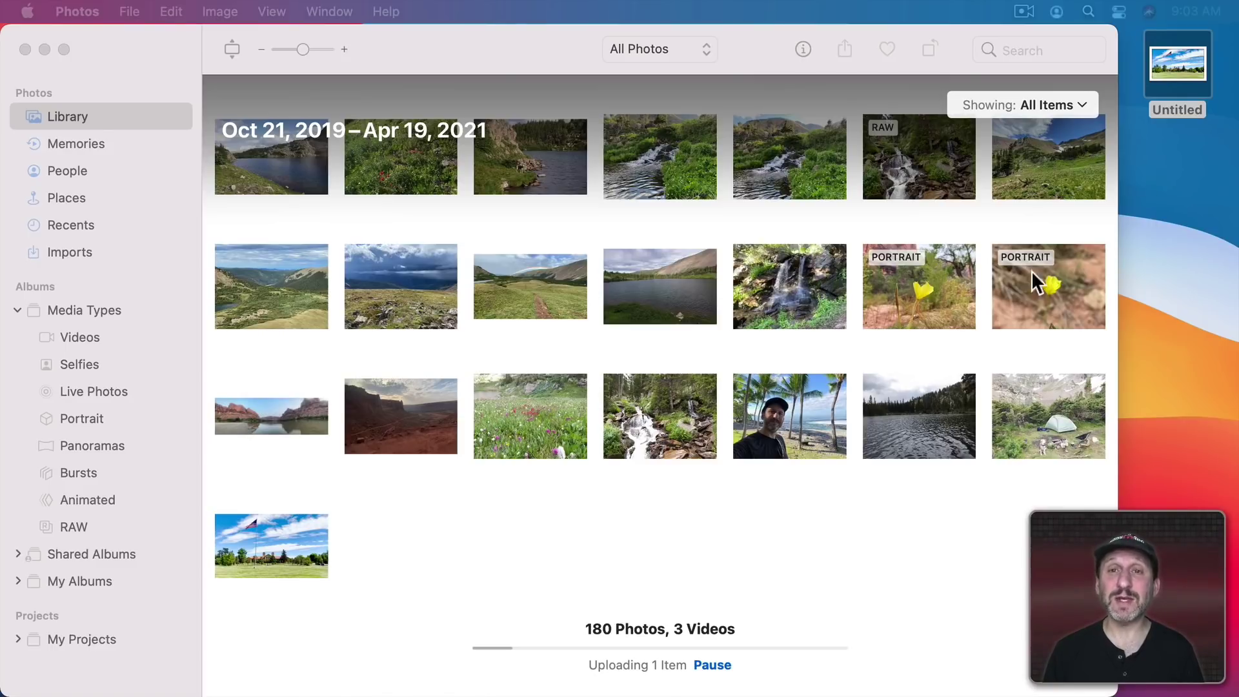
left_click_drag(1177, 70, 1181, 678)
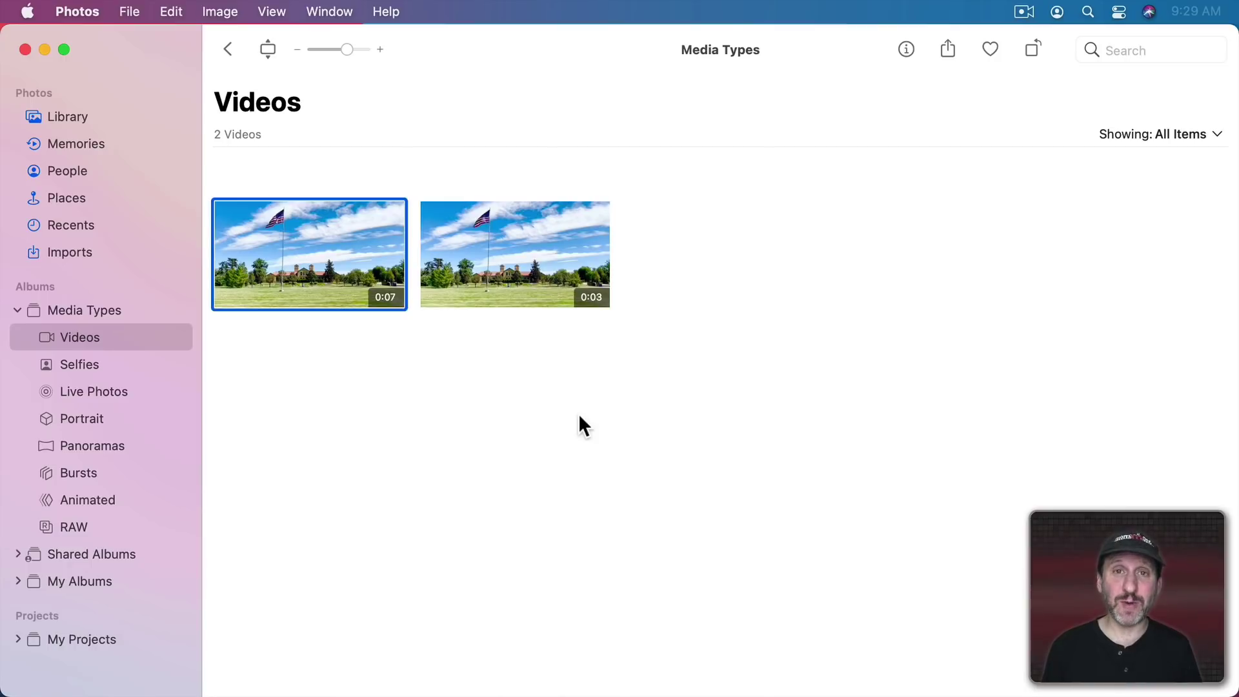
Step: Open the 0:07 flag video in the viewer and copy its image
double_click(321, 241)
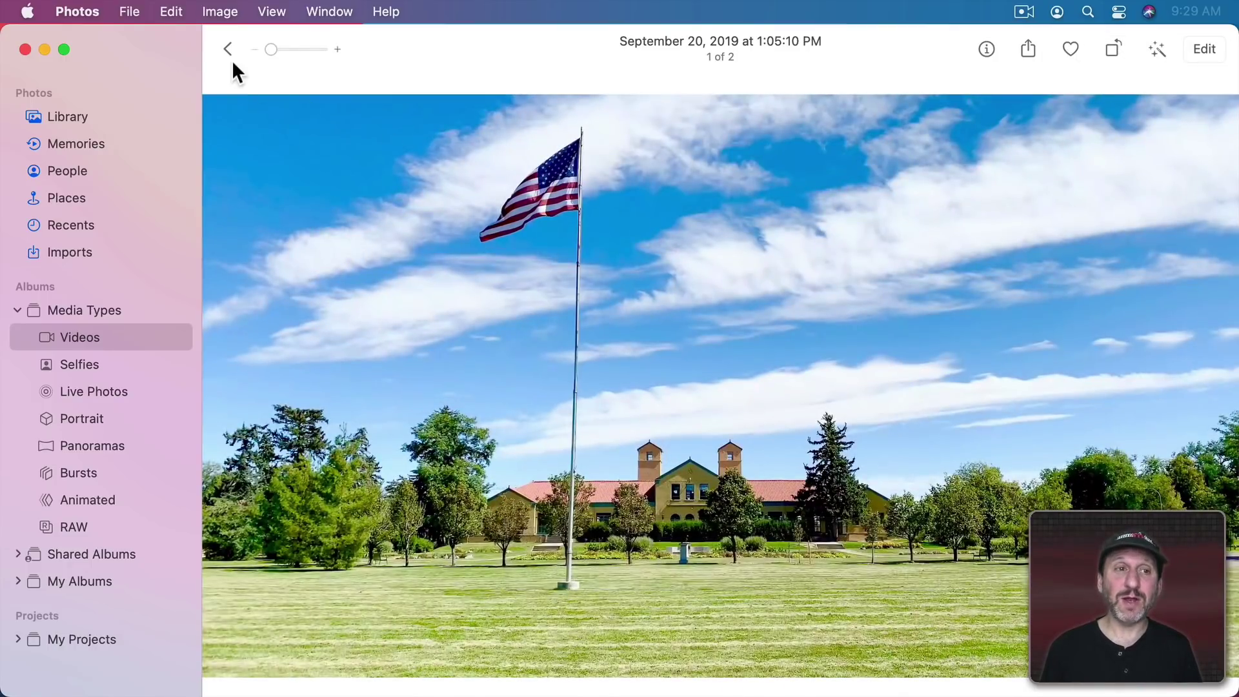
left_click(169, 11)
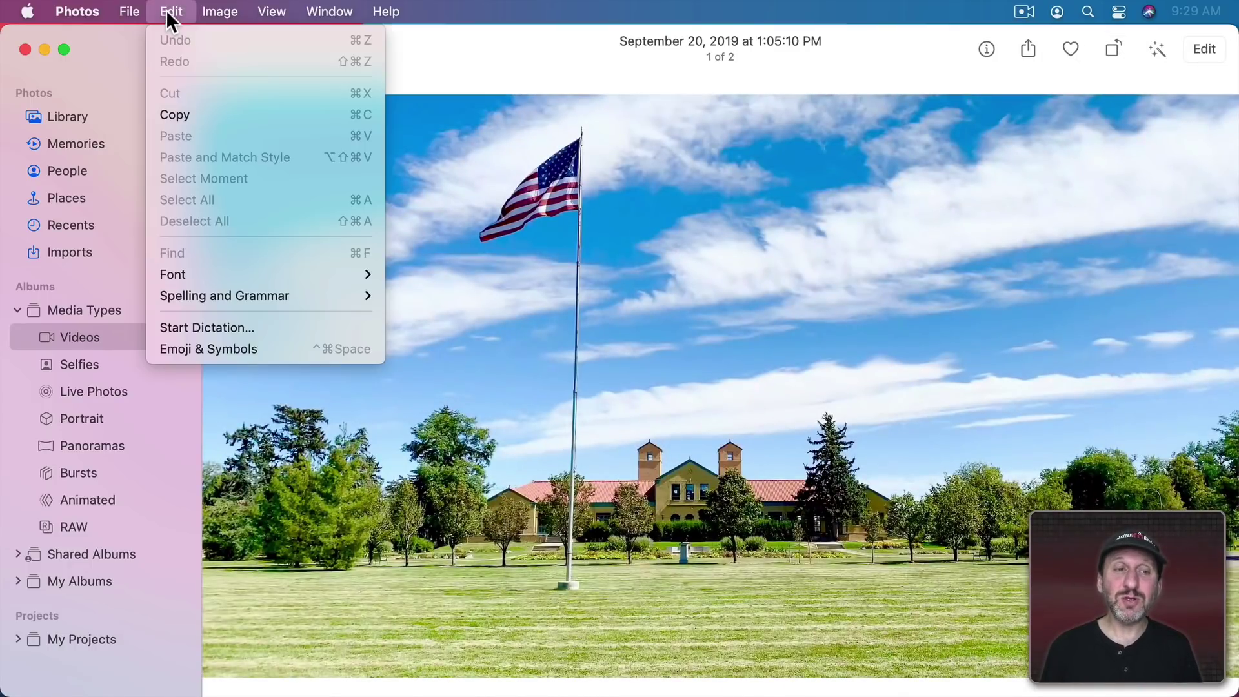
left_click(199, 112)
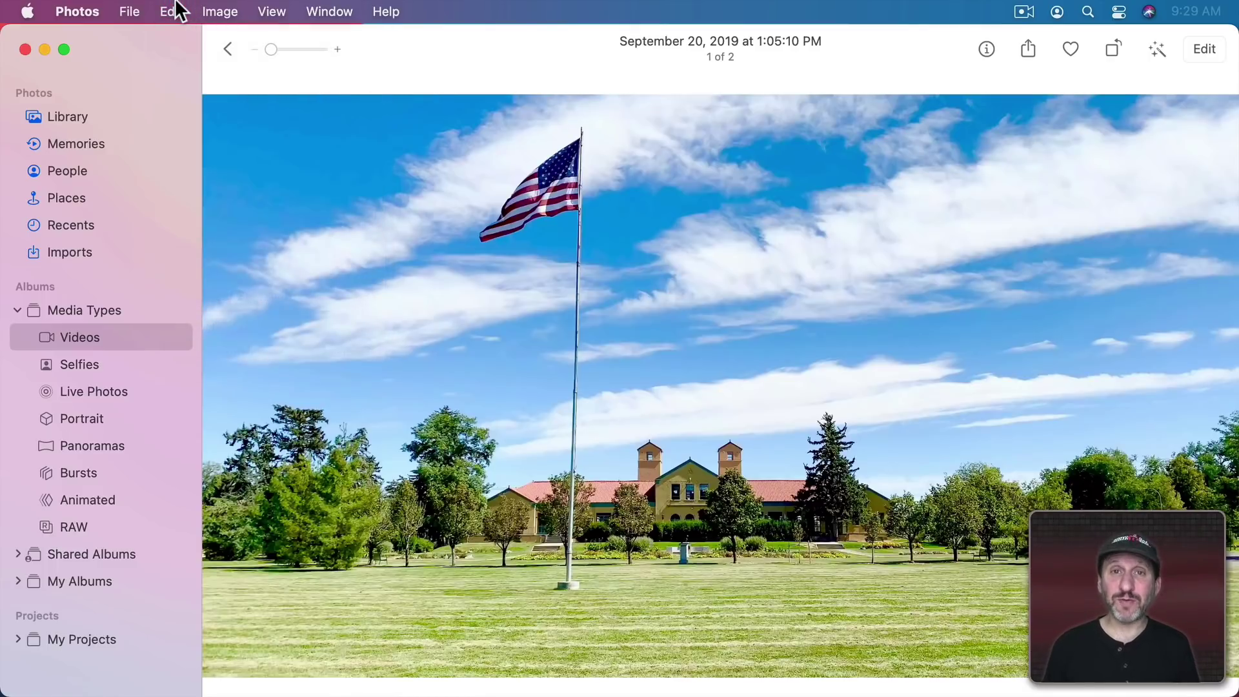
Step: Move the video ahead to a later frame and copy that frame
mouse_move(553, 456)
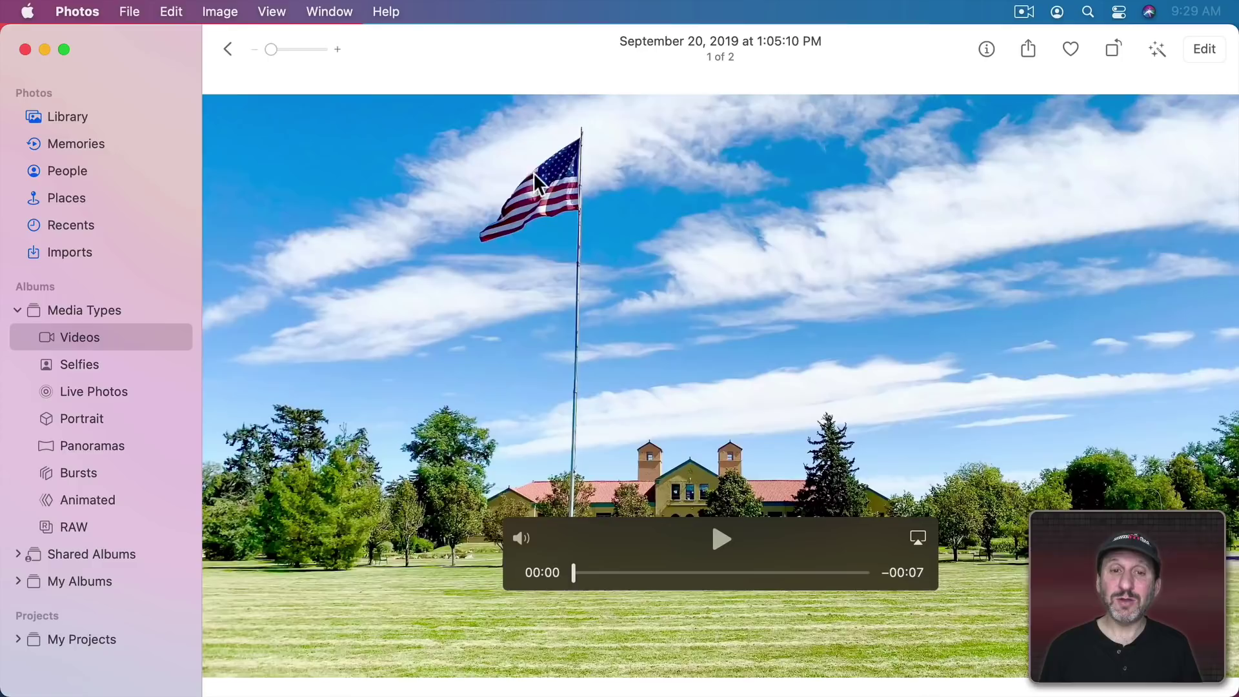
left_click_drag(602, 582, 672, 588)
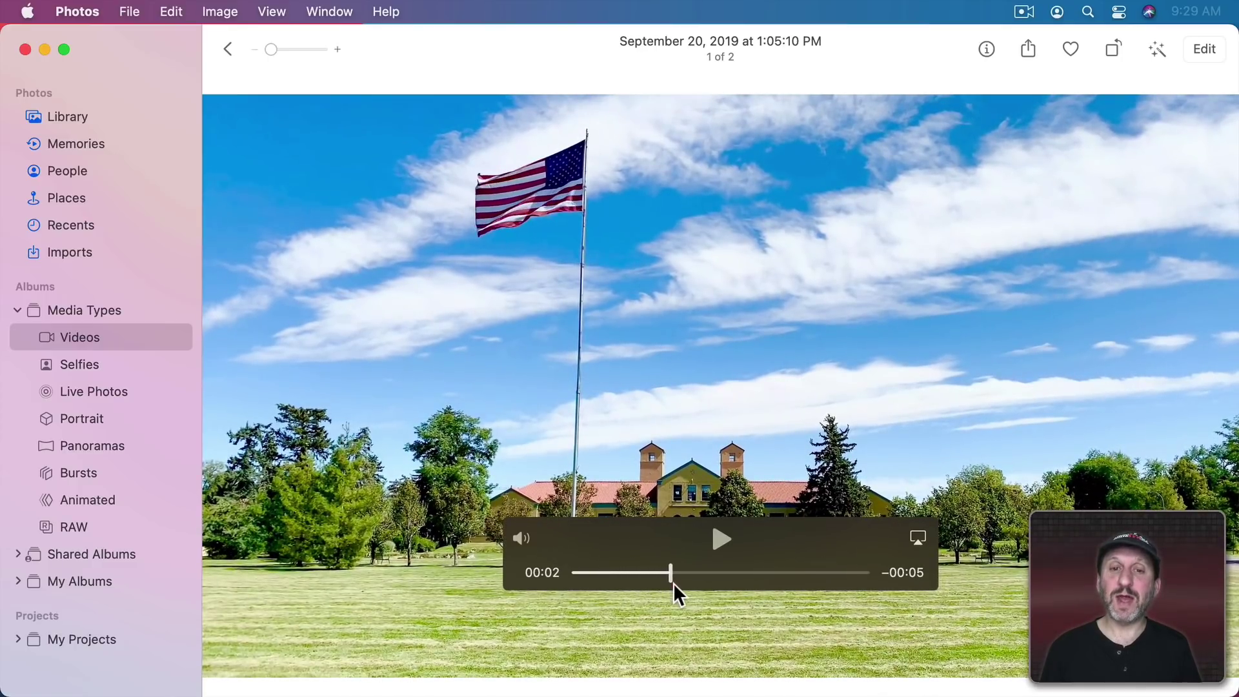
left_click(172, 11)
left_click(177, 114)
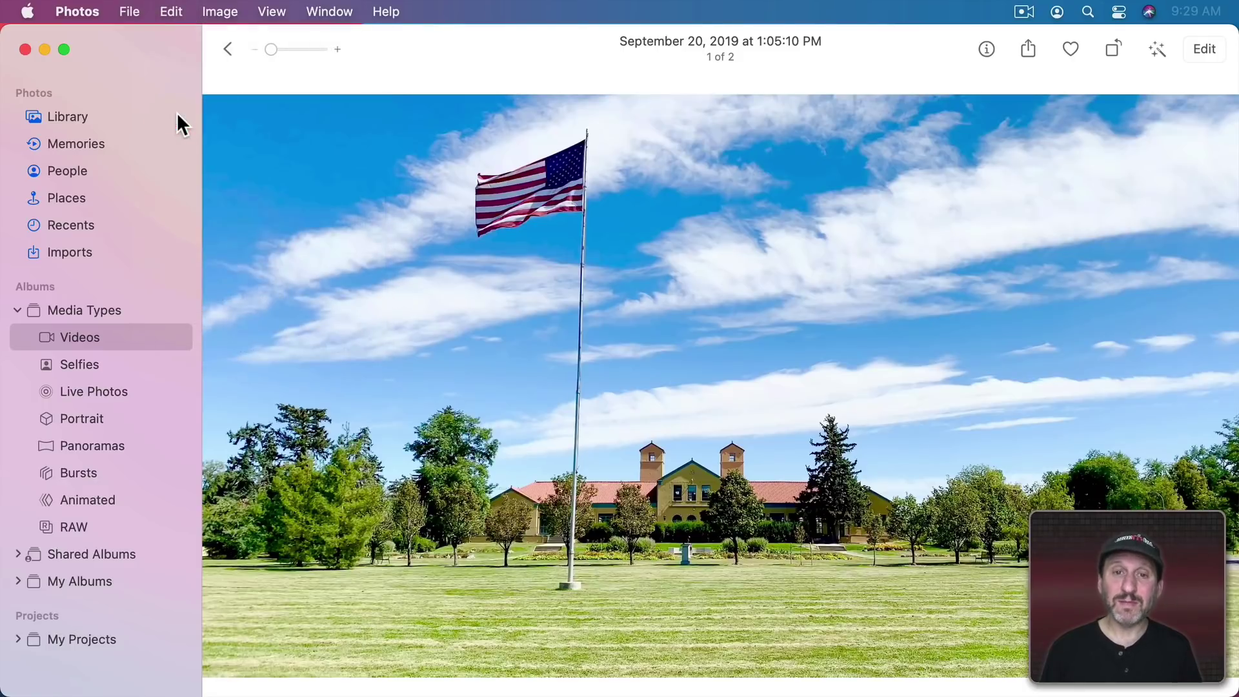
Step: Launch Preview via Spotlight 'pr', make a new image from the clipboard, then bring Photos forward
key("super+space")
type("pr")
key("Return")
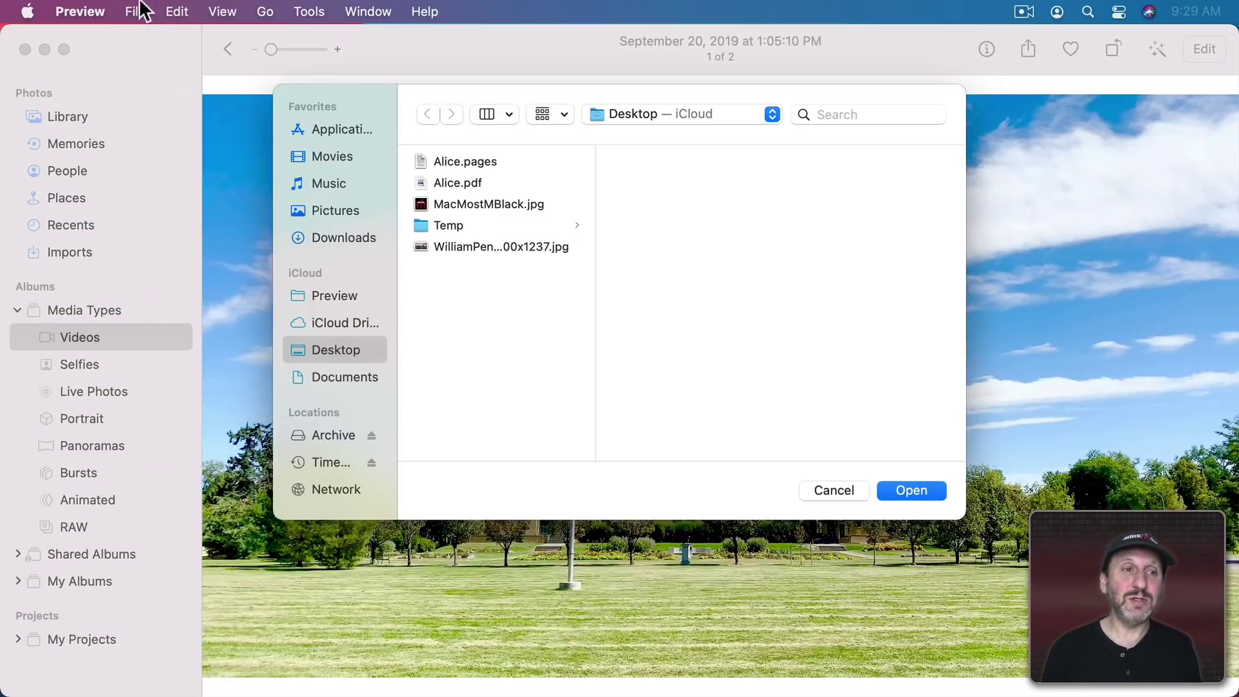
left_click(140, 12)
left_click(139, 37)
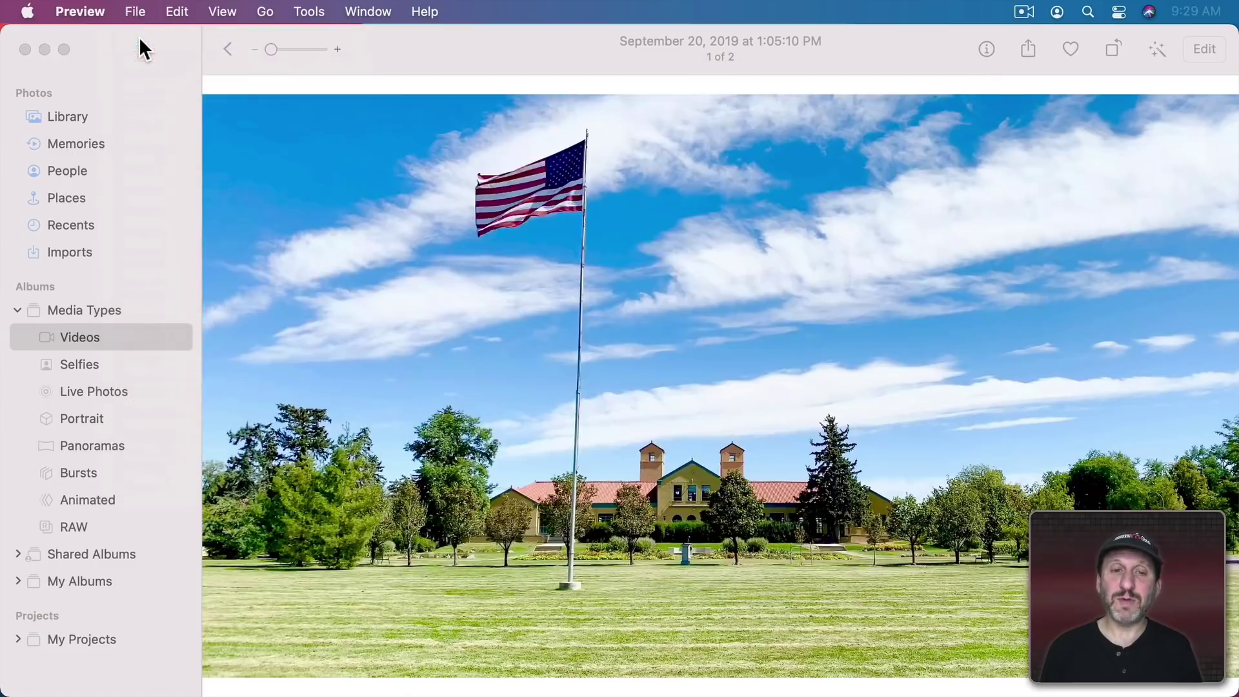
left_click_drag(326, 60, 390, 335)
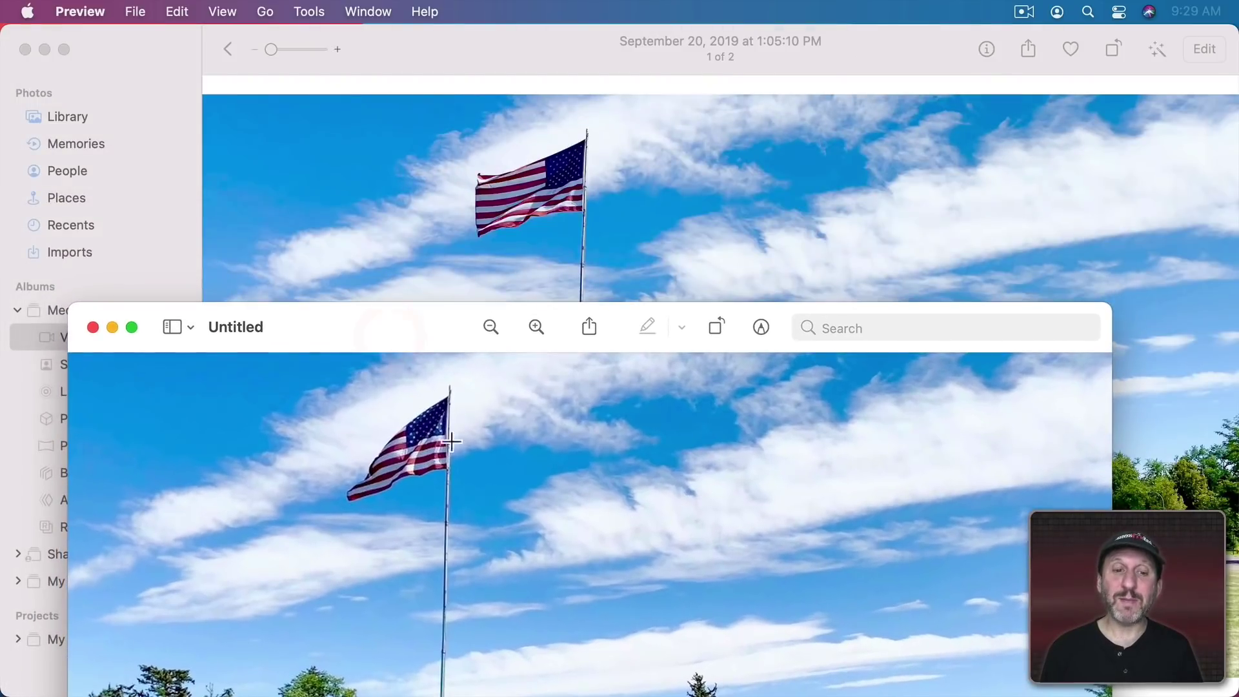
left_click(549, 209)
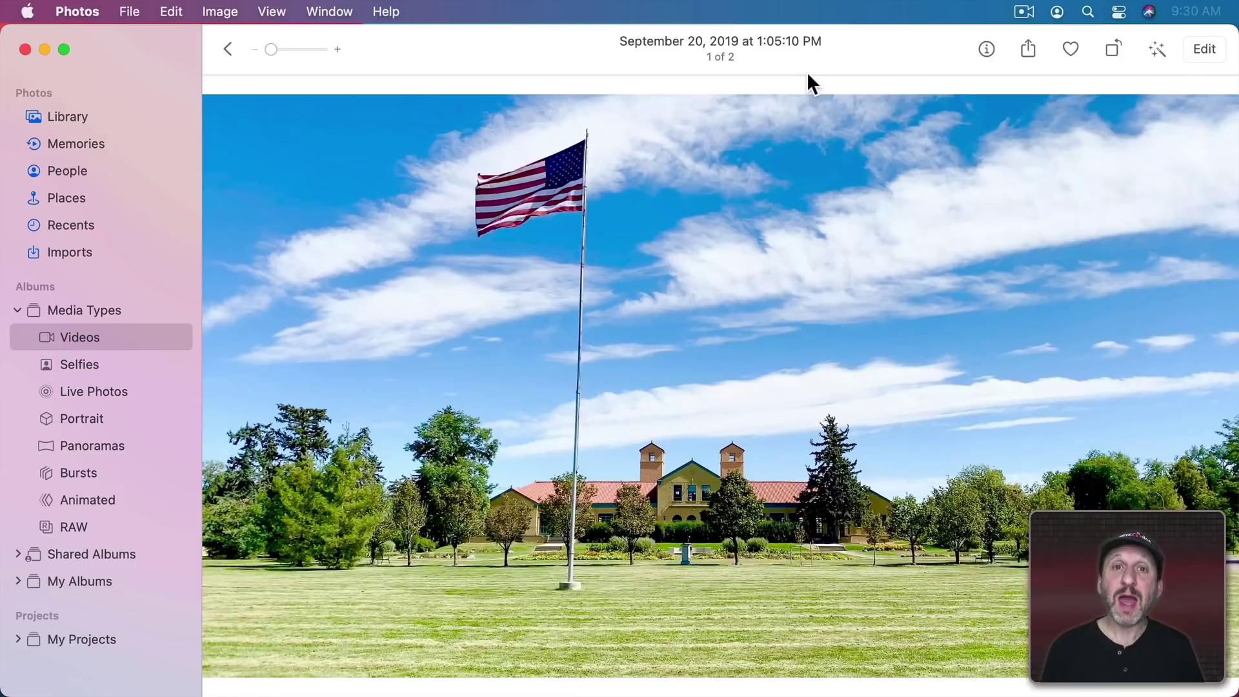
Step: In the video editor, make a frame from within the flag clip its poster frame, then finish
left_click(1196, 51)
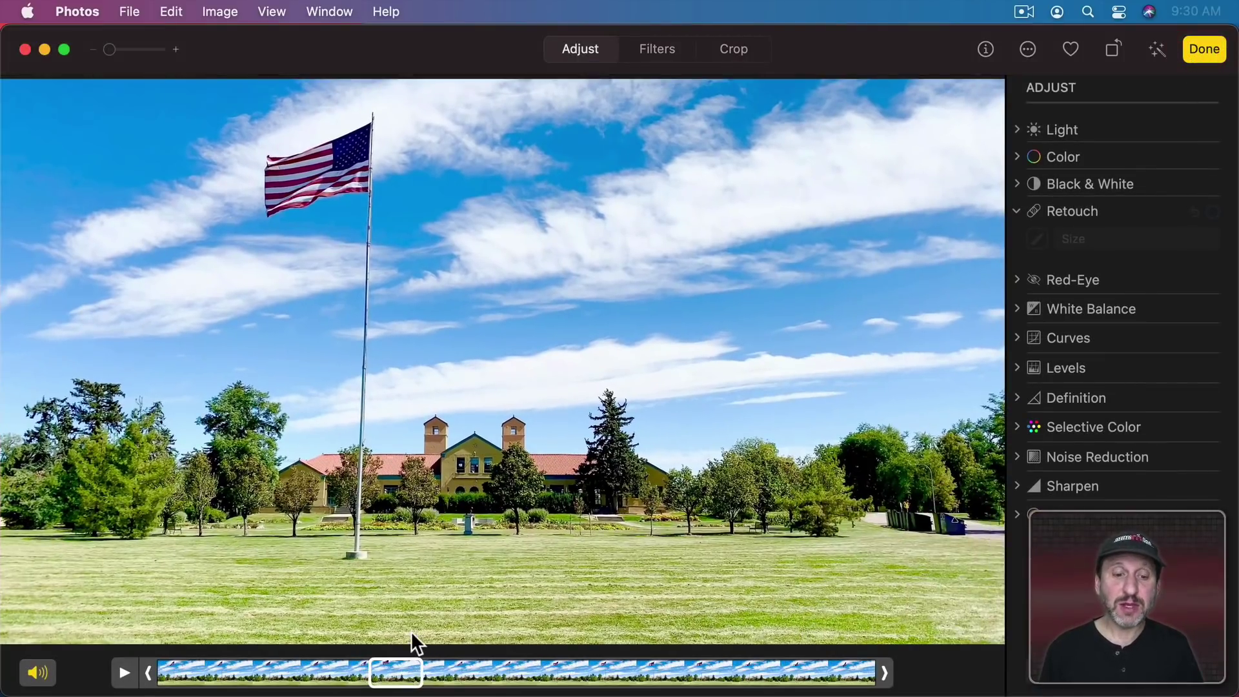
left_click_drag(394, 665, 536, 679)
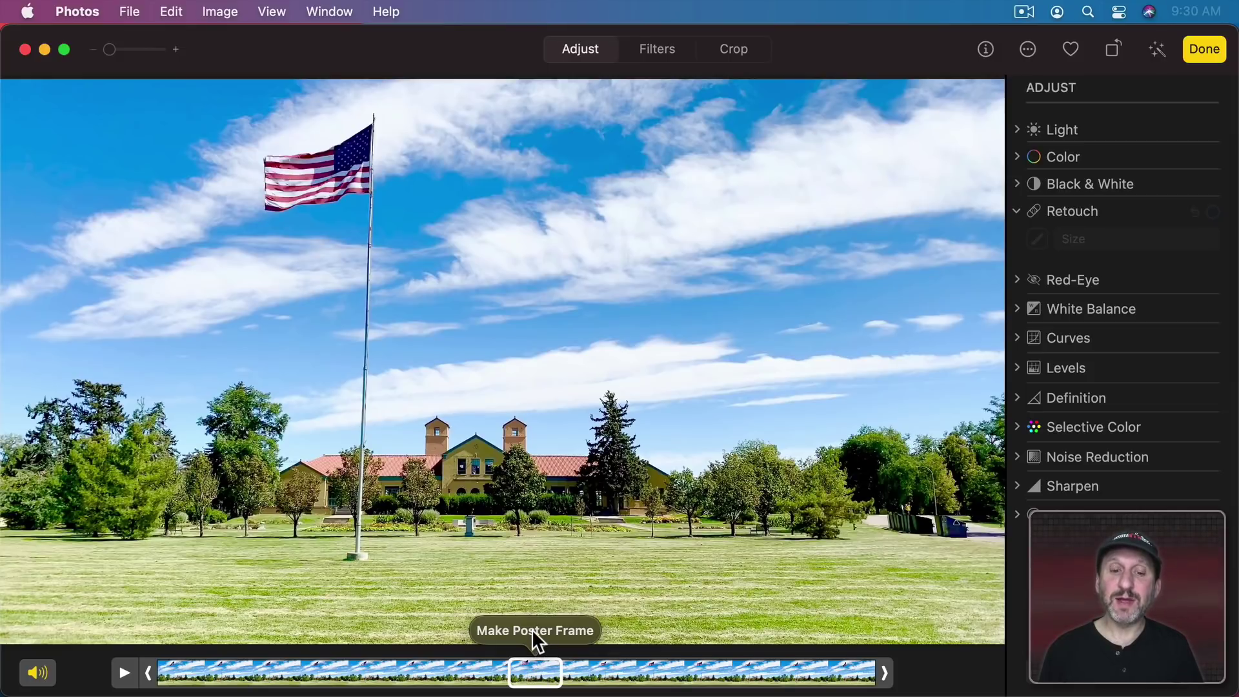
left_click(532, 629)
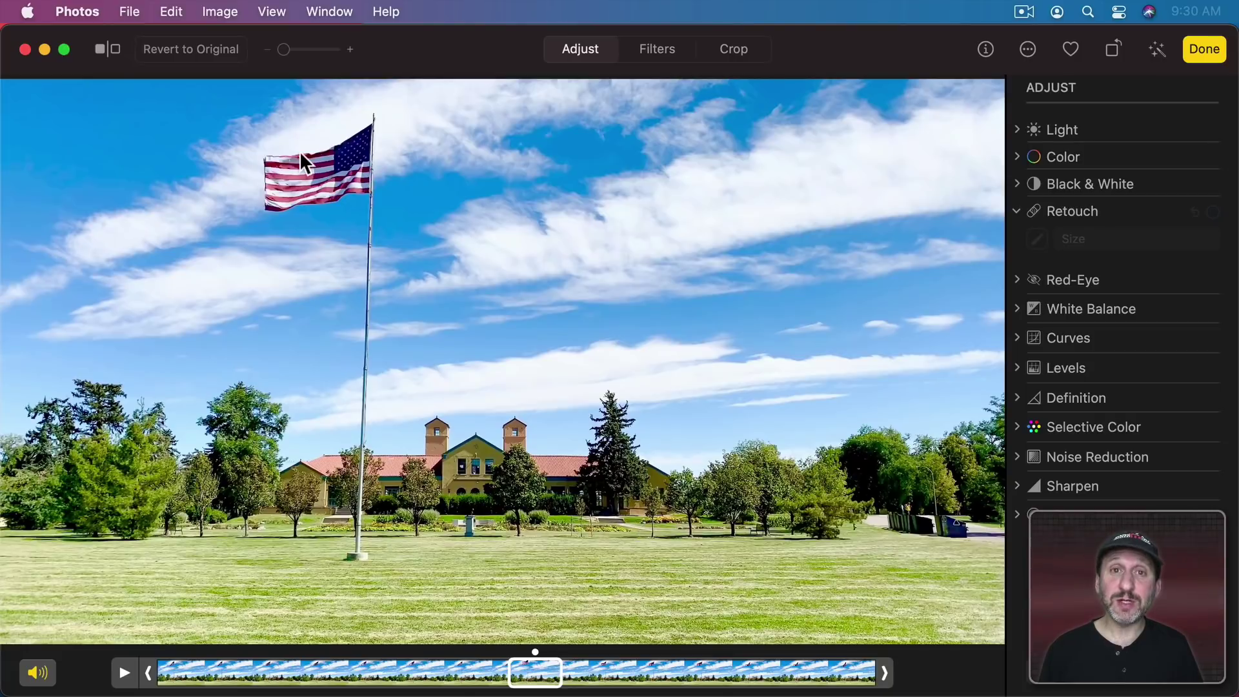
left_click(1202, 51)
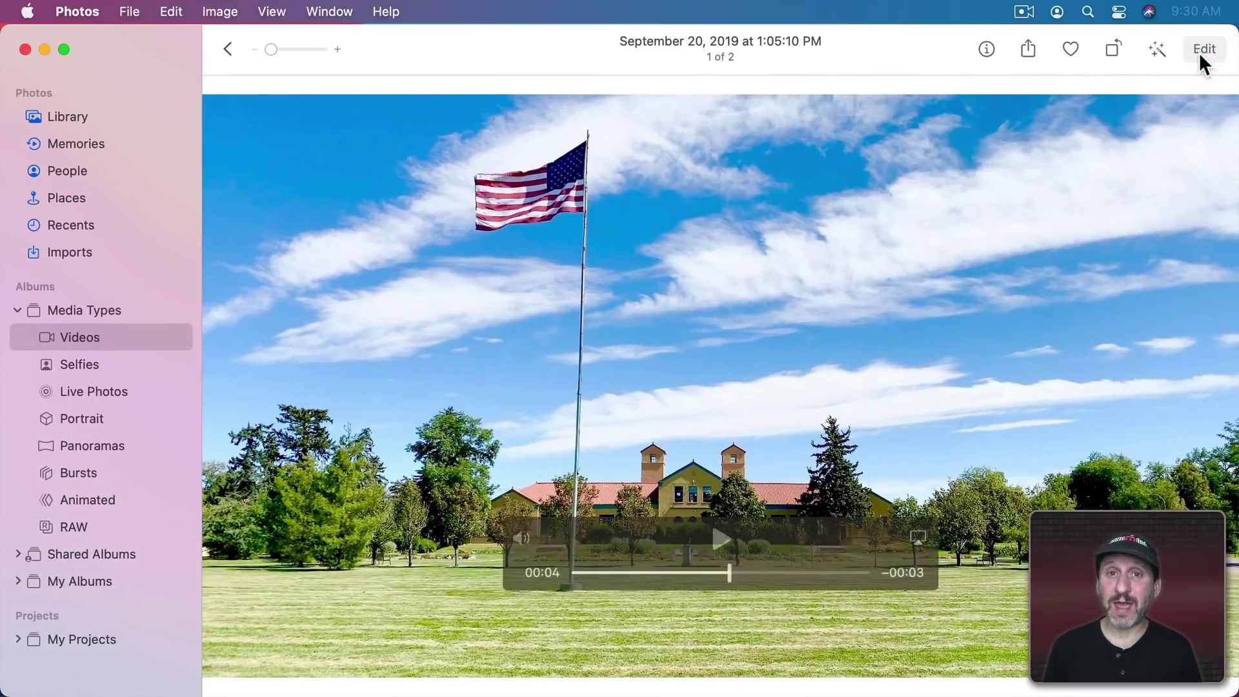
left_click(230, 48)
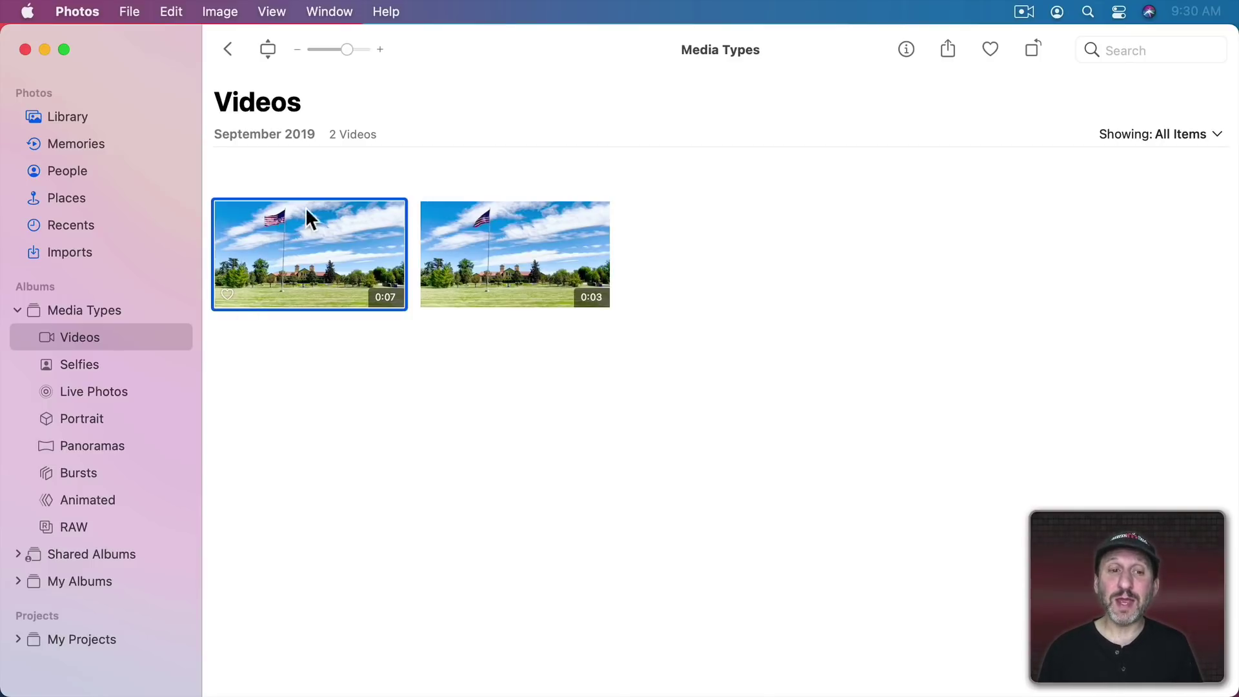
double_click(316, 249)
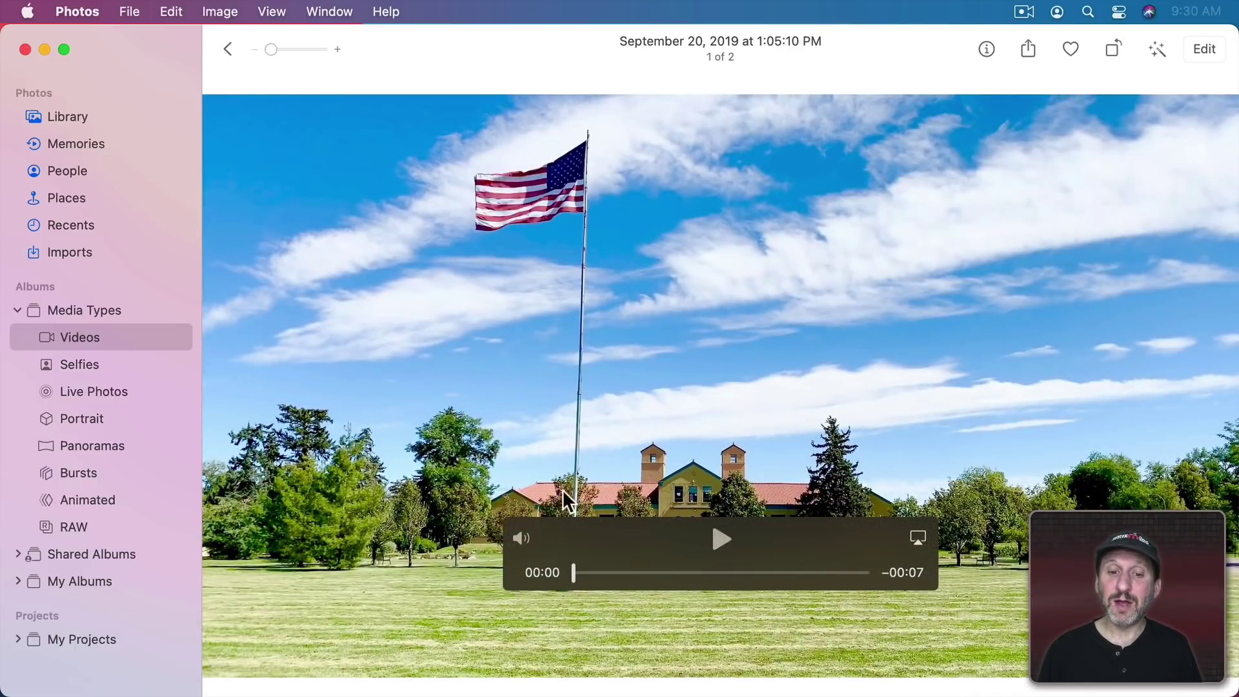
mouse_move(574, 572)
left_mouse_down()
mouse_move(630, 572)
mouse_move(571, 581)
left_mouse_up()
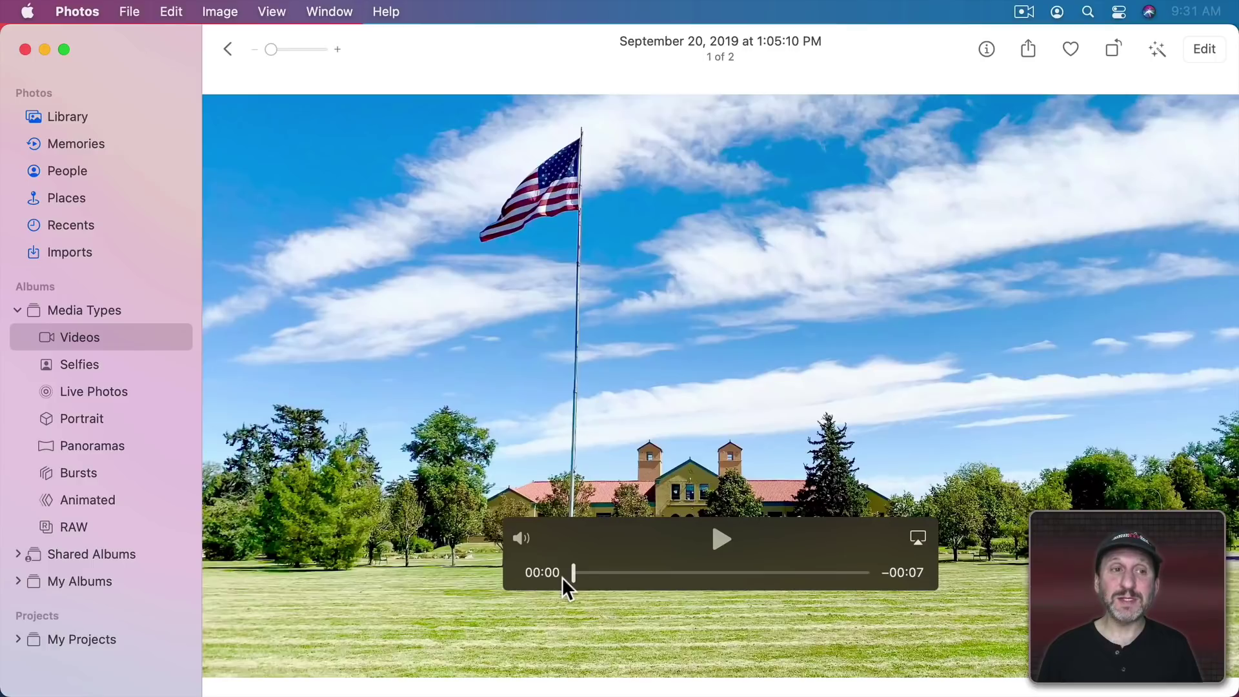
Step: Copy the flag video's poster frame in Photos and paste it into a new Preview image
left_click(172, 11)
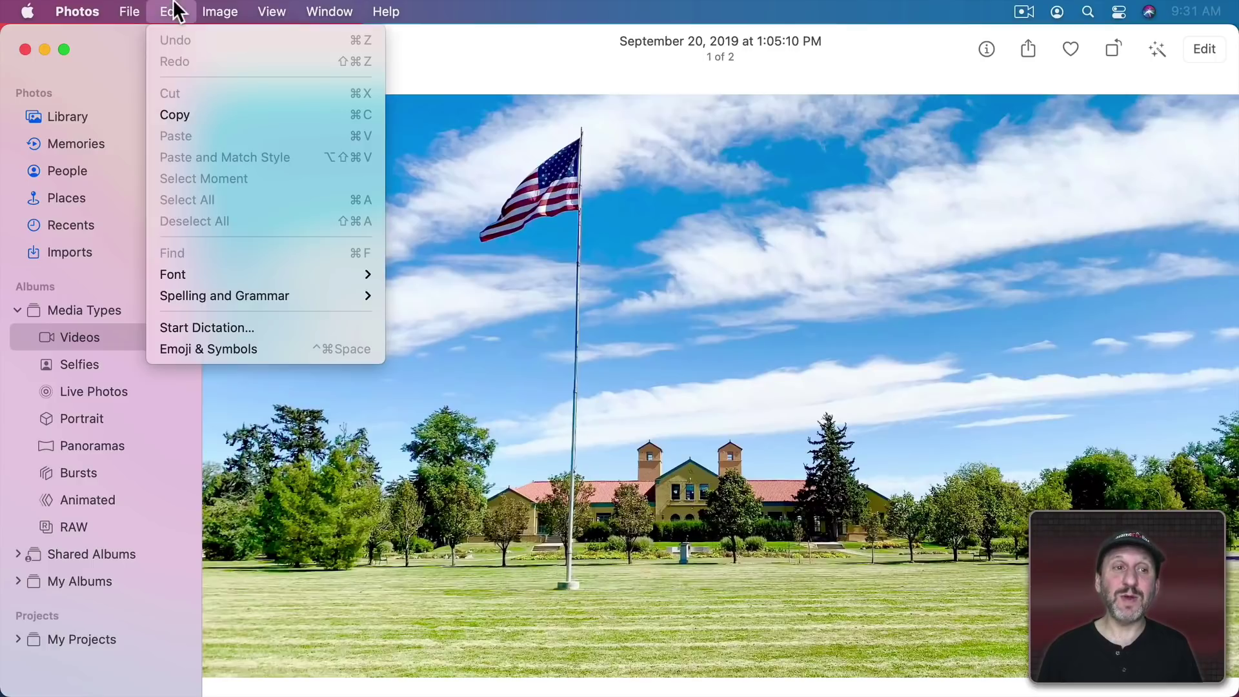
left_click(191, 114)
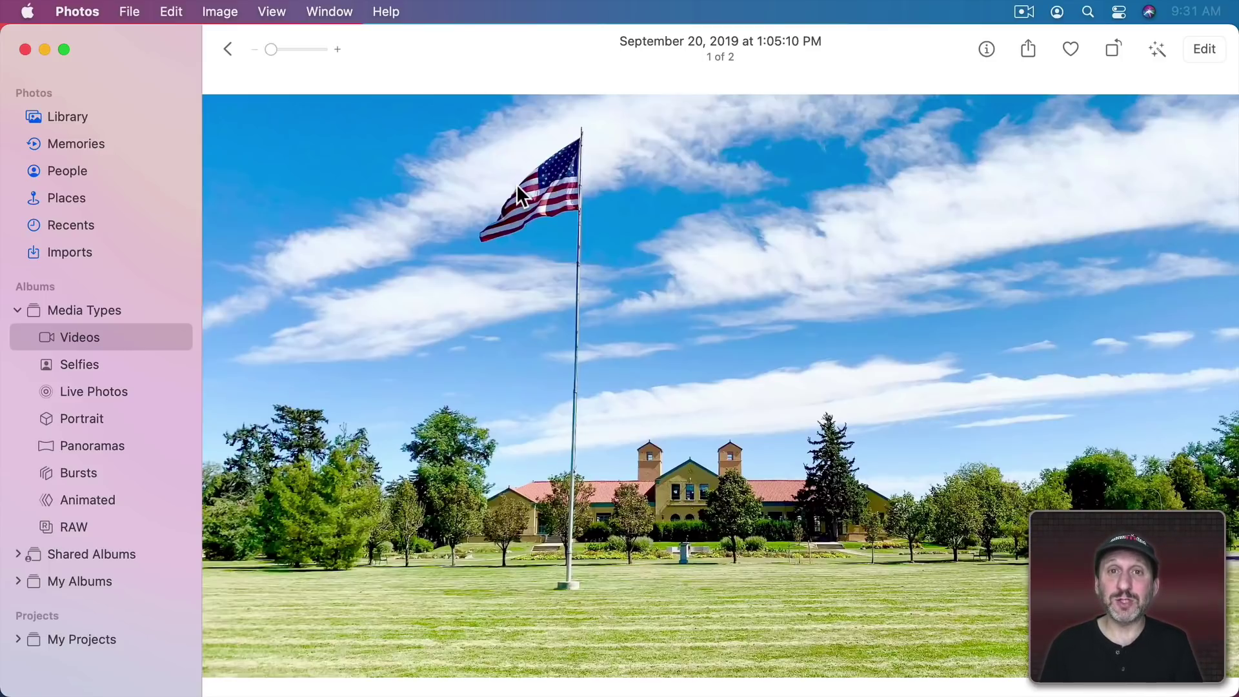
key("super+space")
type("preview")
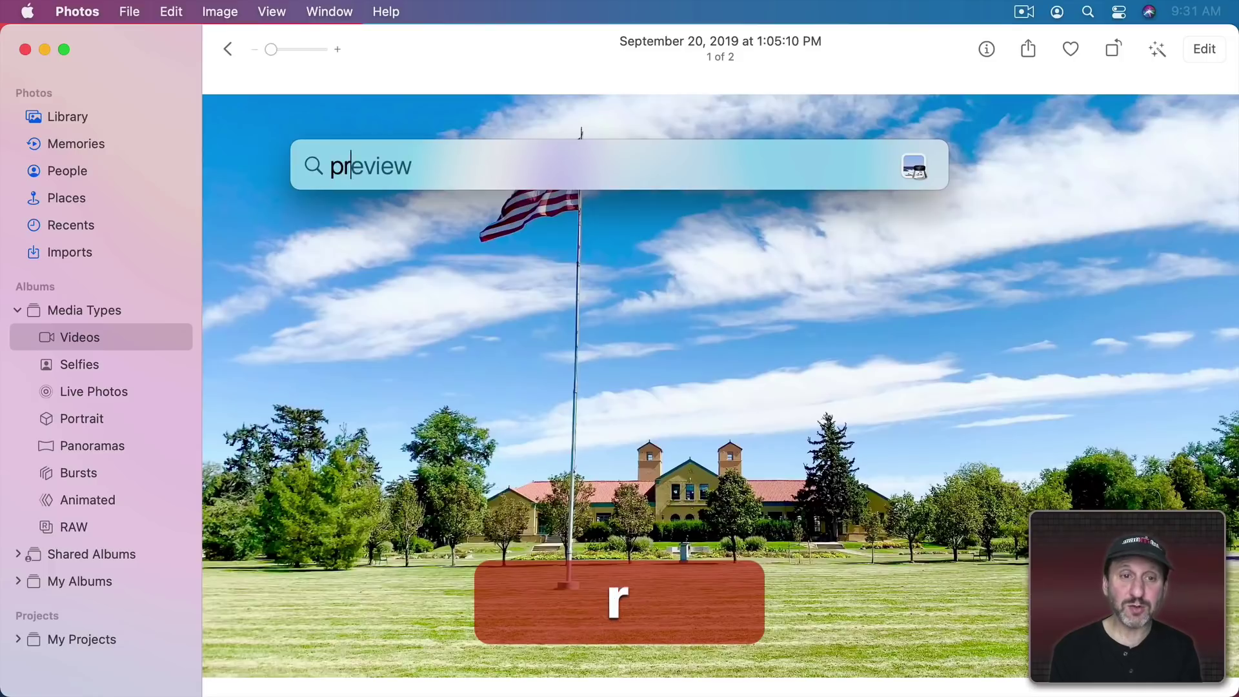
key("Return")
left_click(136, 12)
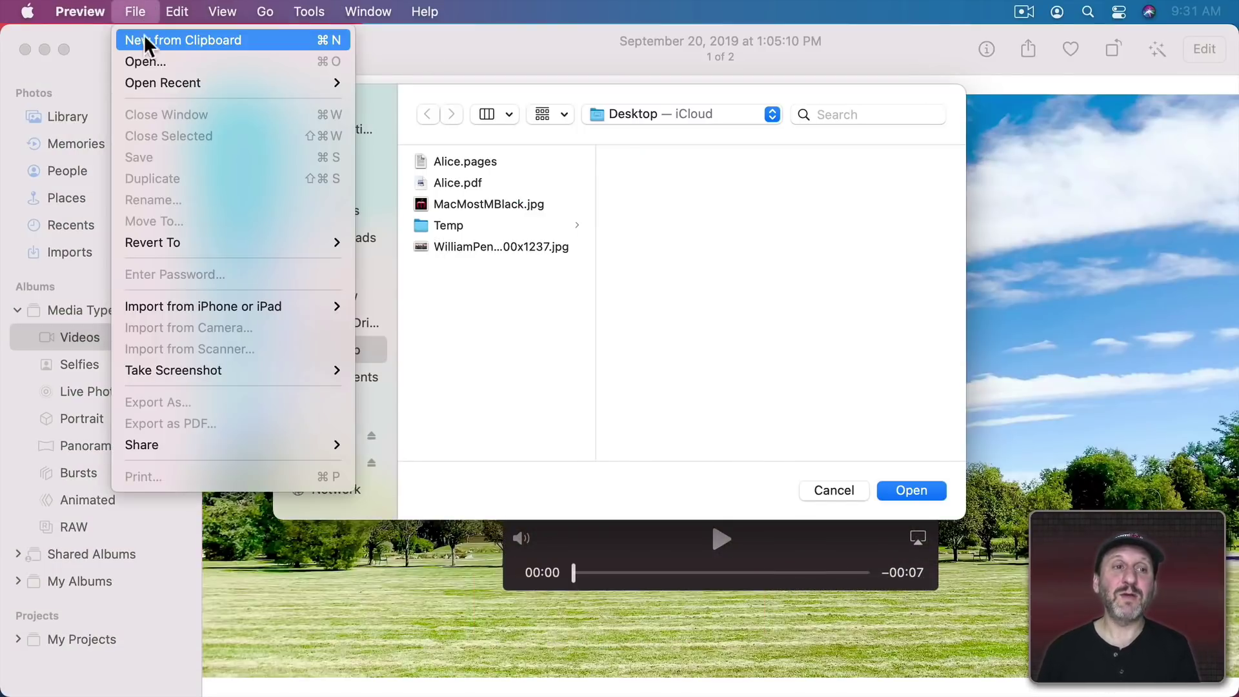
left_click(144, 40)
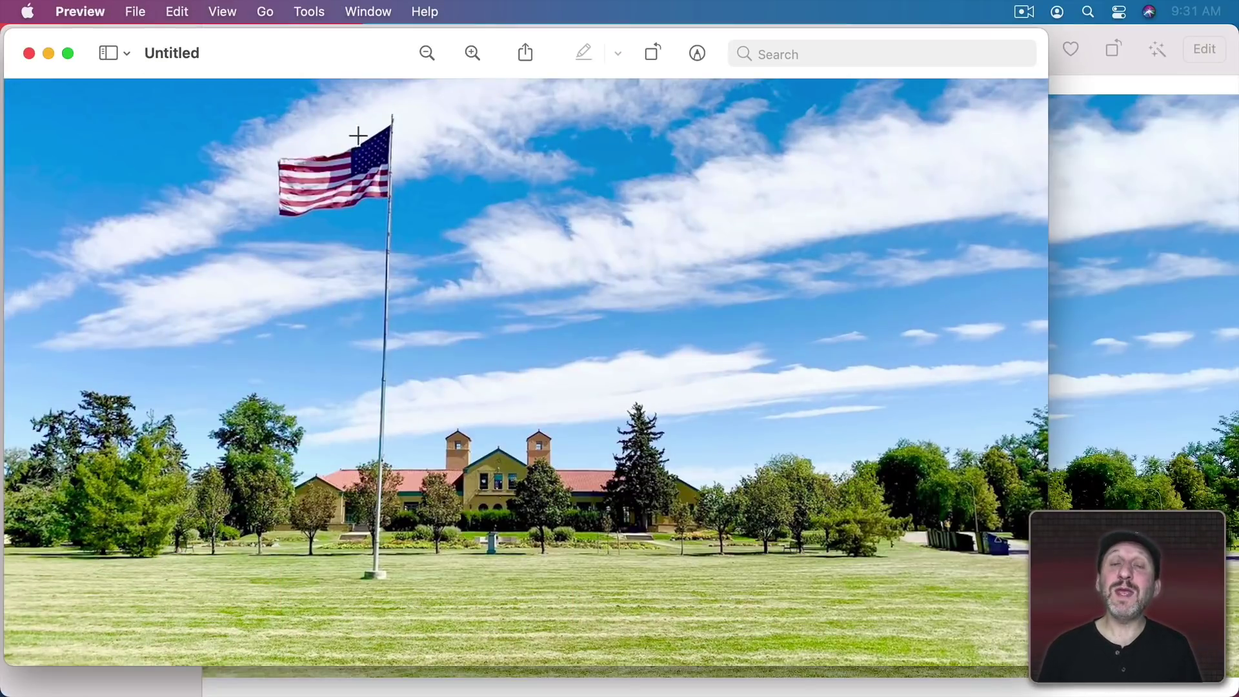